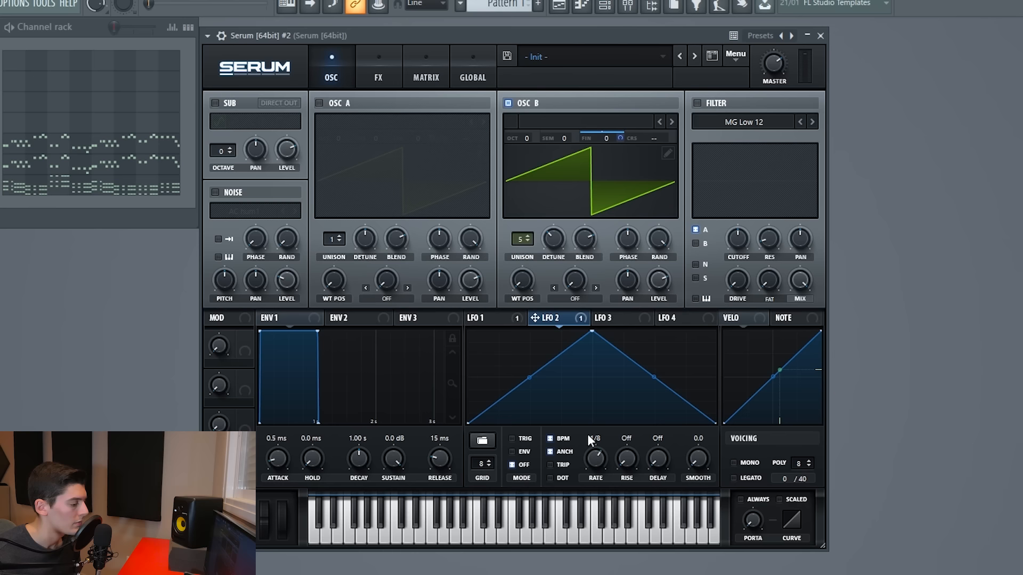
Set LFO 2's rate to 1/64 and its modulation of oscillator B's fine tuning to about 33 during playback
drag(583, 413, 583, 398)
key(space)
drag(621, 138, 624, 200)
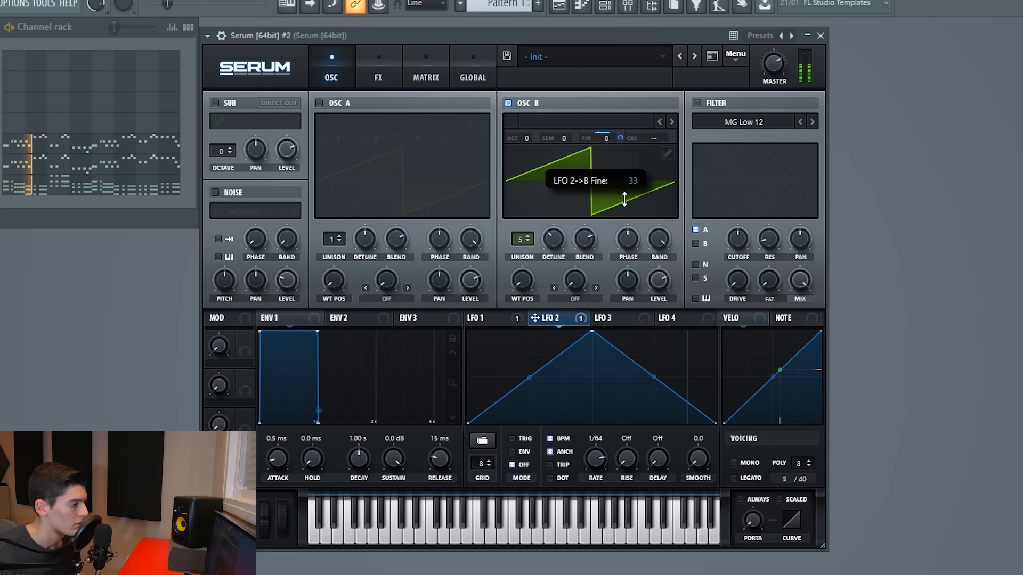
key(space)
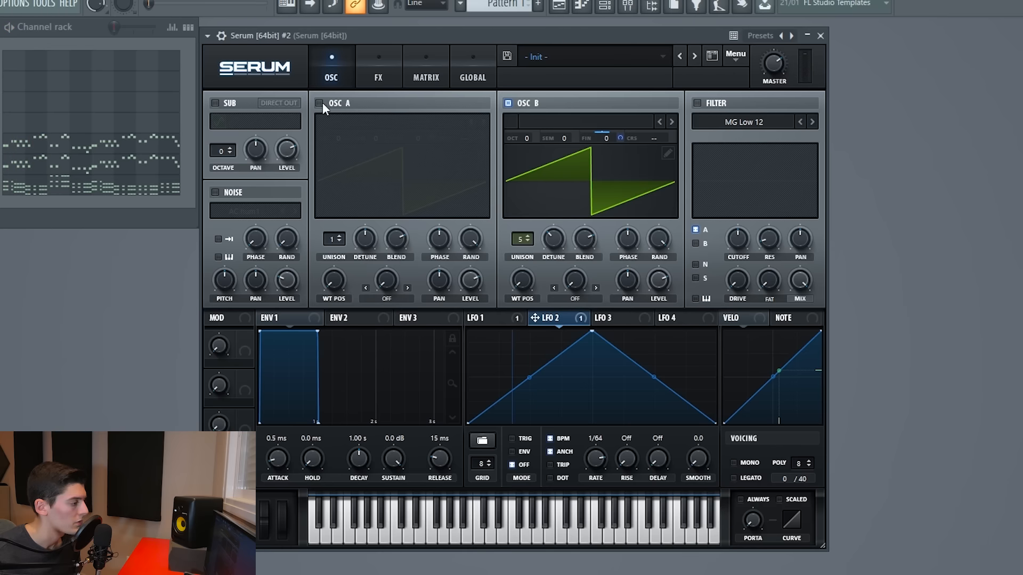
Enable oscillator A, raise oscillator B by one octave, and audition the layered sound with the melody
click(320, 103)
key(space)
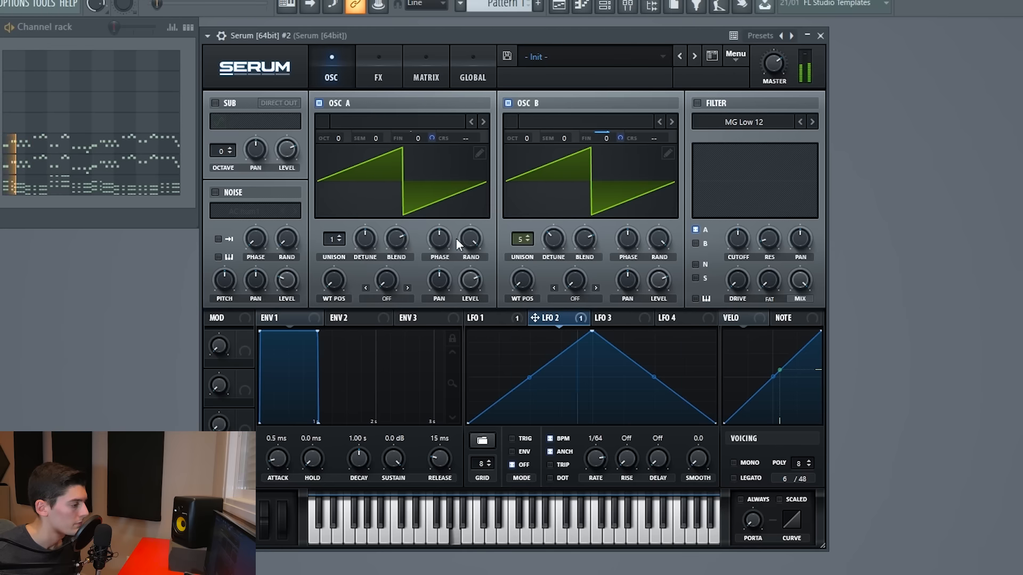
key(space)
scroll(526, 137, up, 1)
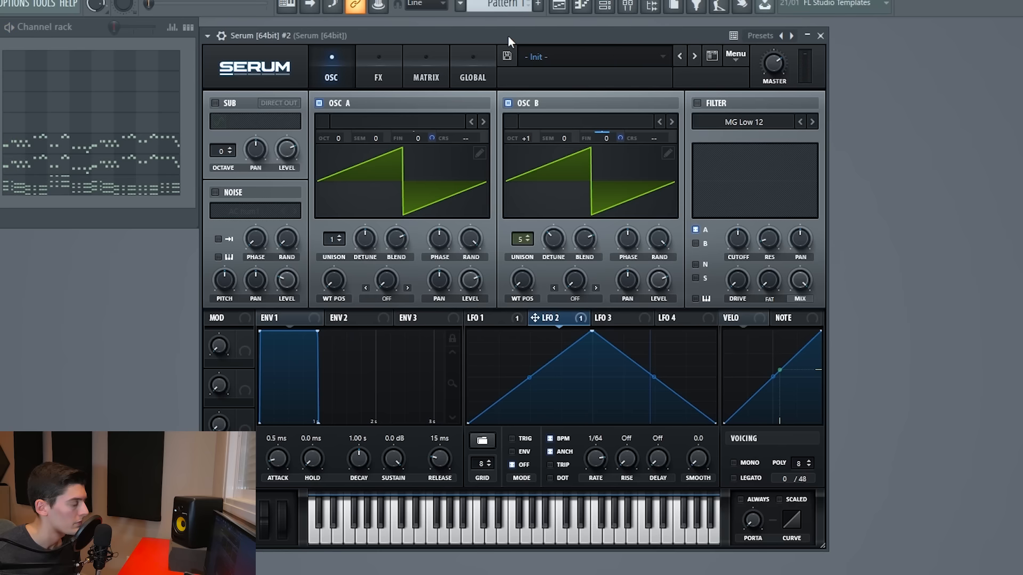
key(space)
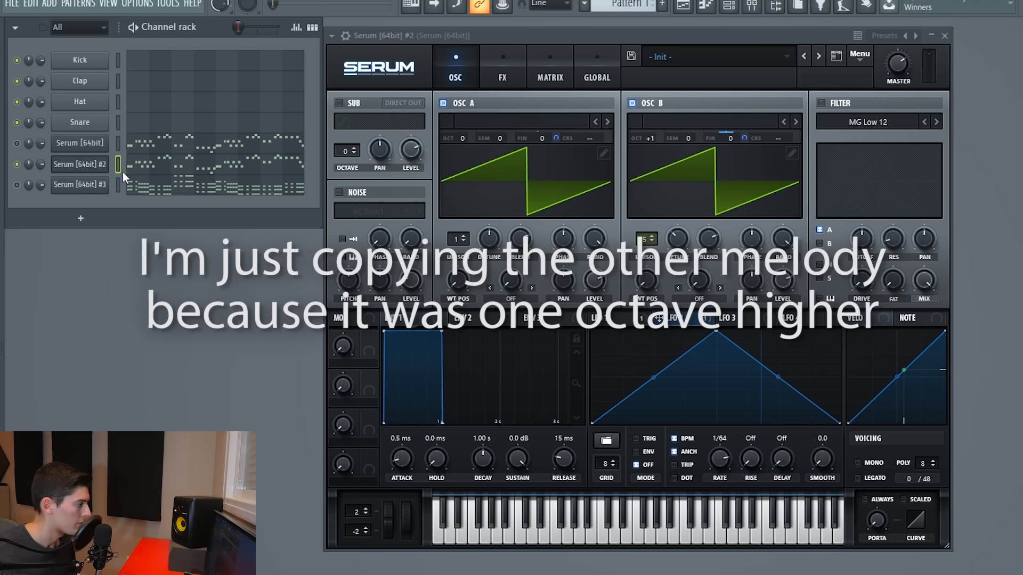
click(590, 43)
key(space)
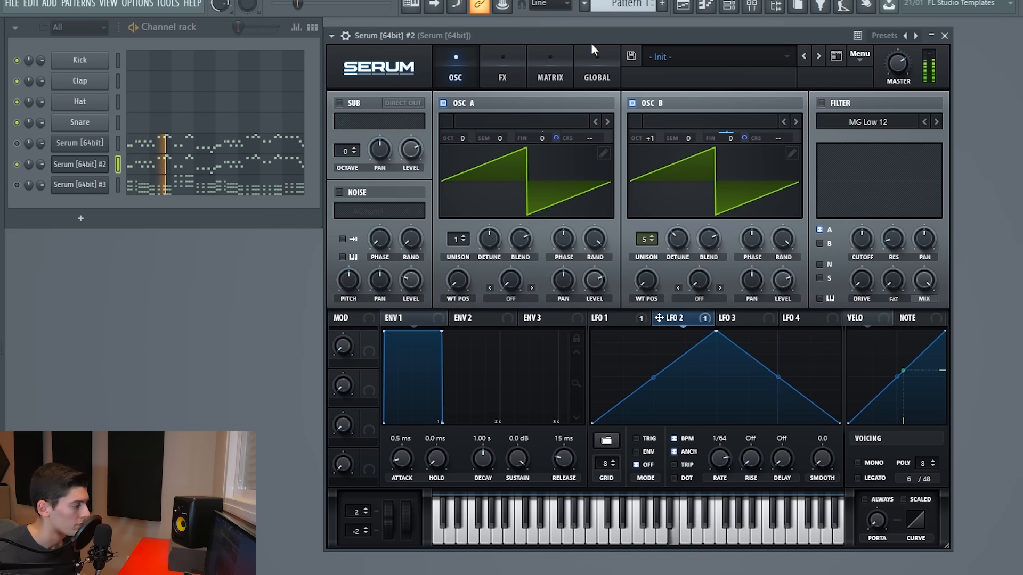
Enable the Distortion effect, audition it with its pre filter, and set it to the Diode 1 type with the filter off
click(498, 85)
key(space)
click(220, 127)
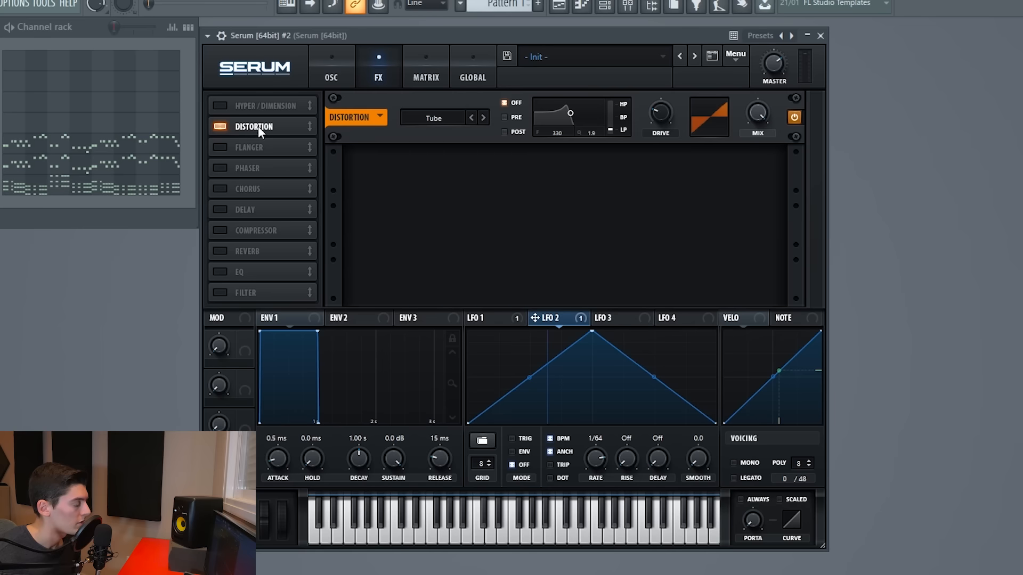
click(505, 116)
key(space)
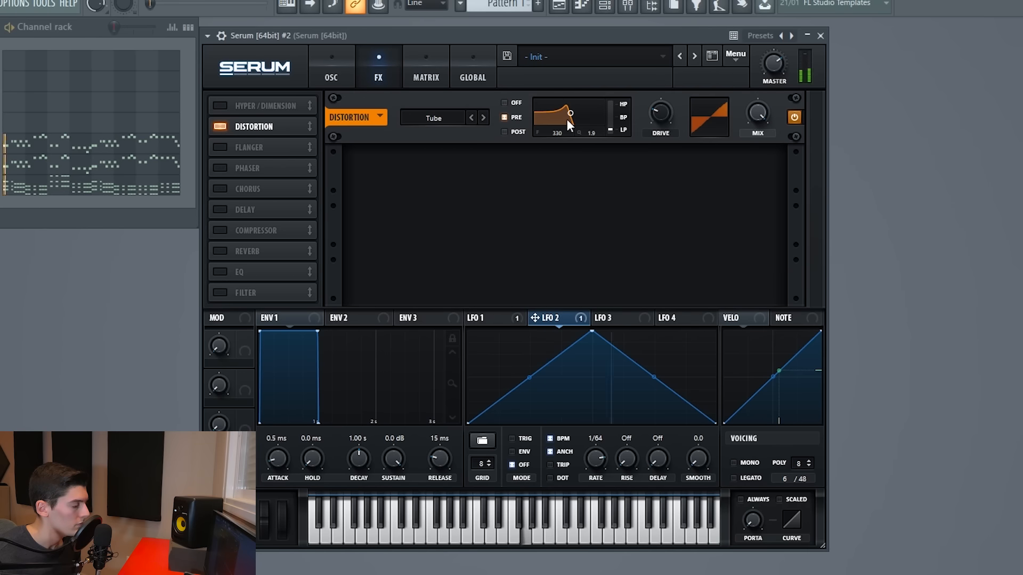
drag(570, 113, 582, 111)
click(504, 102)
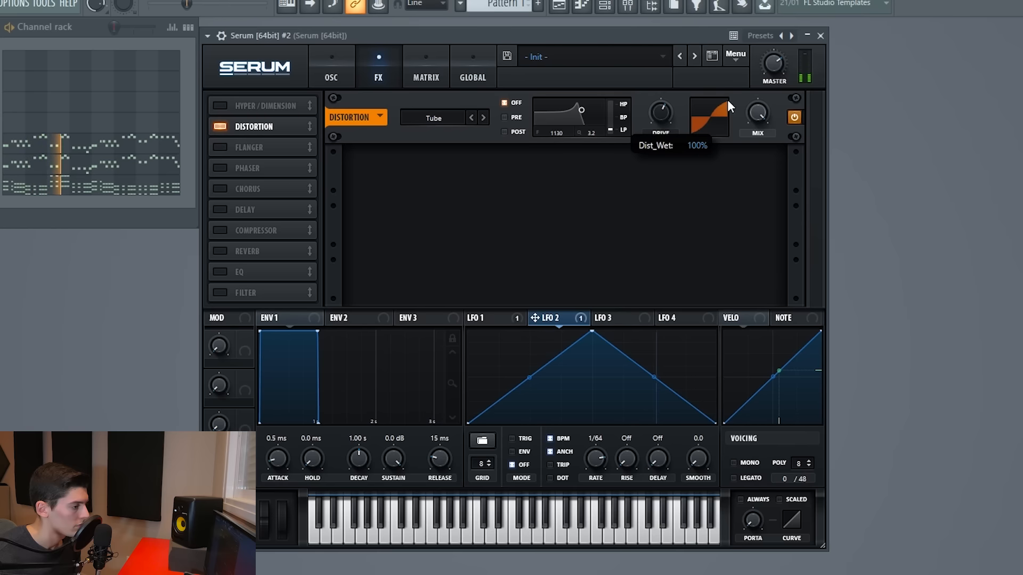
click(448, 120)
click(450, 179)
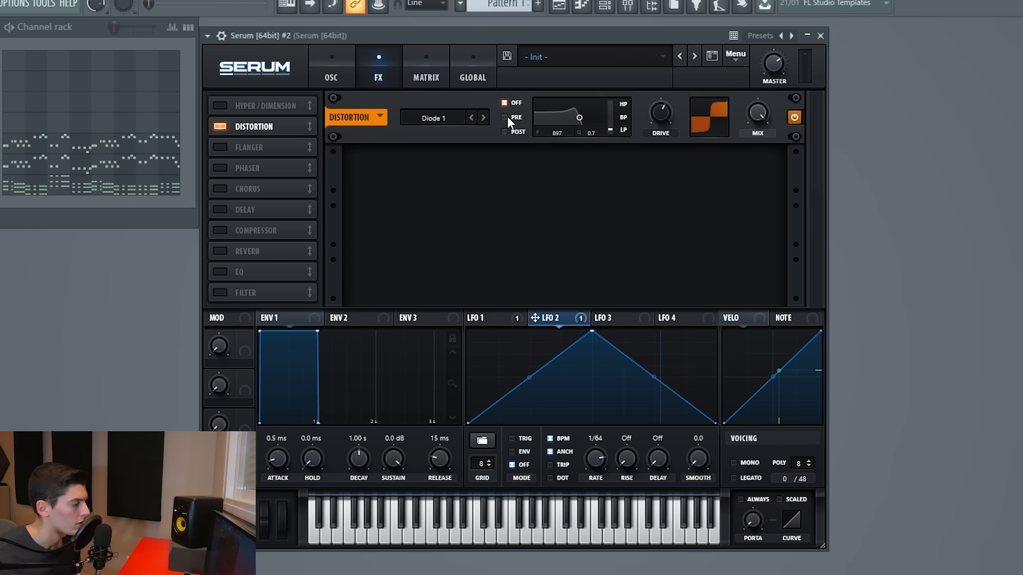
Enable the MG Low 12 filter for oscillators A and B and raise its resonance and fat
click(340, 54)
click(697, 103)
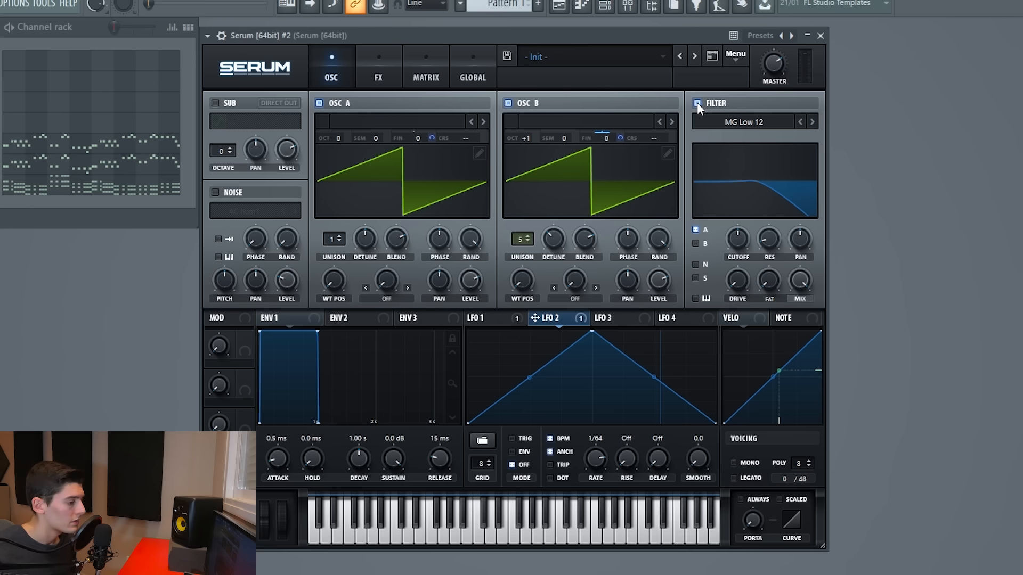
drag(771, 235, 769, 195)
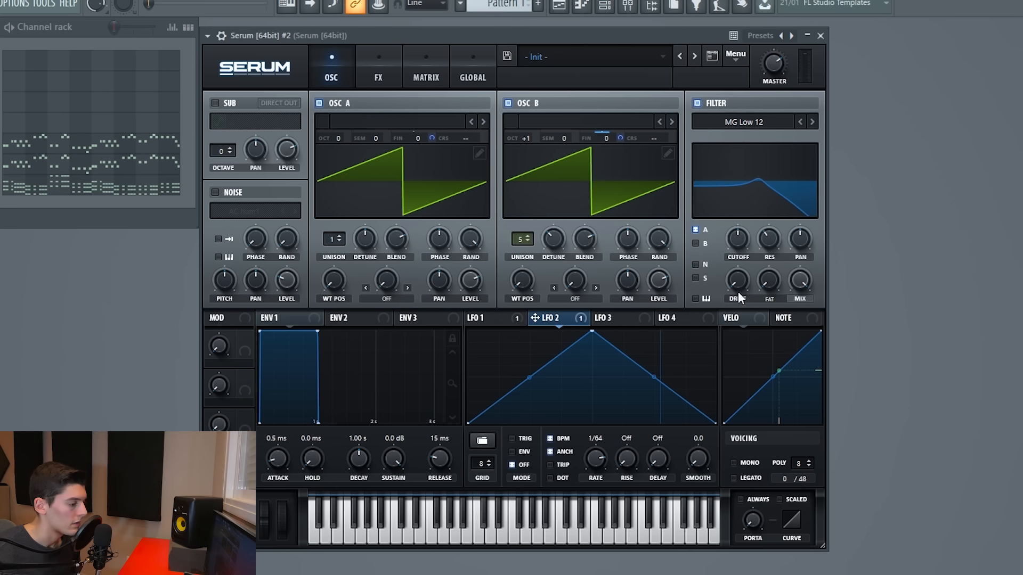
drag(768, 280, 771, 208)
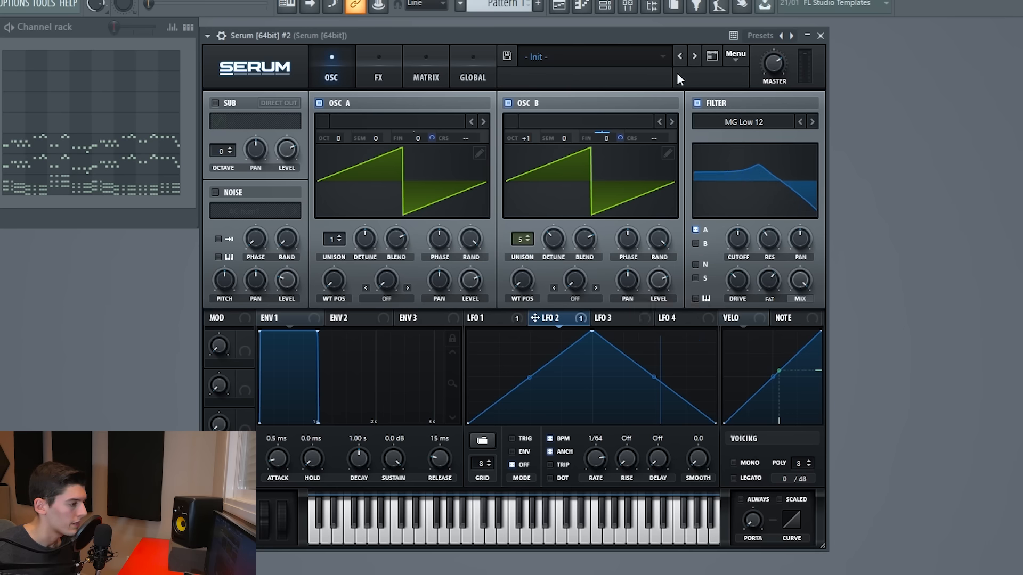
key(space)
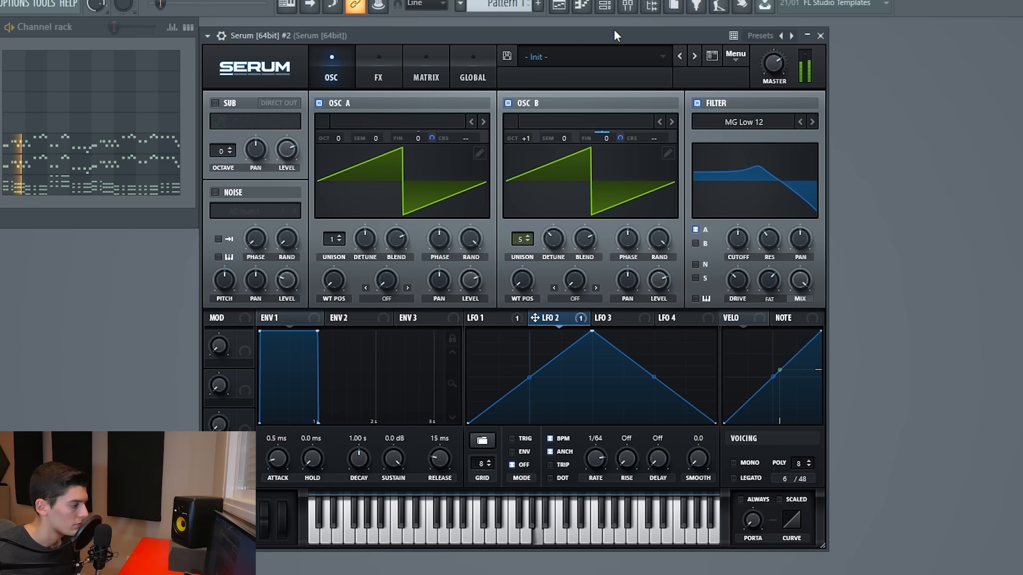
Assign Env 2 to the filter cutoff and check its full positive amount in the modulation matrix
click(347, 322)
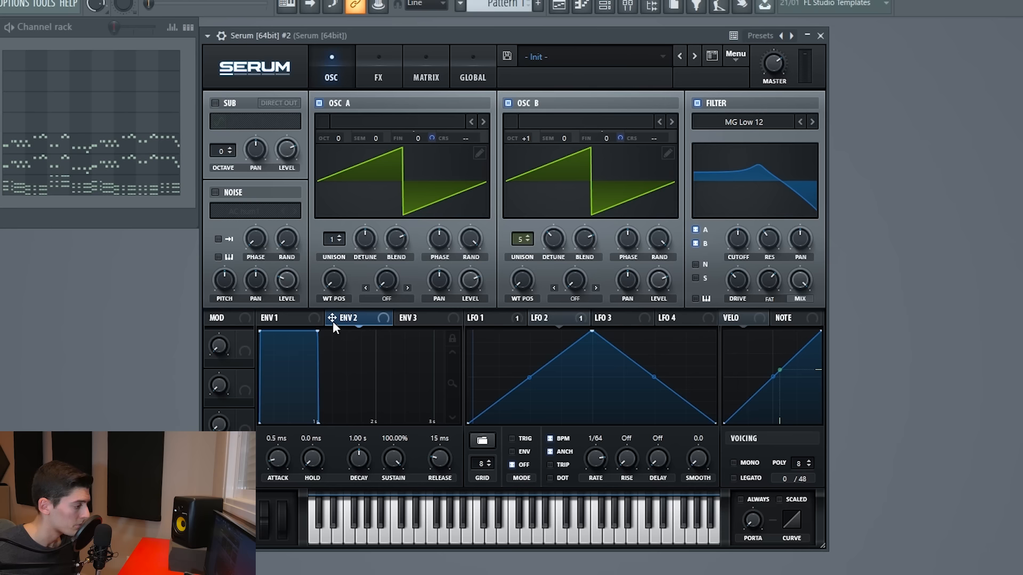
click(440, 70)
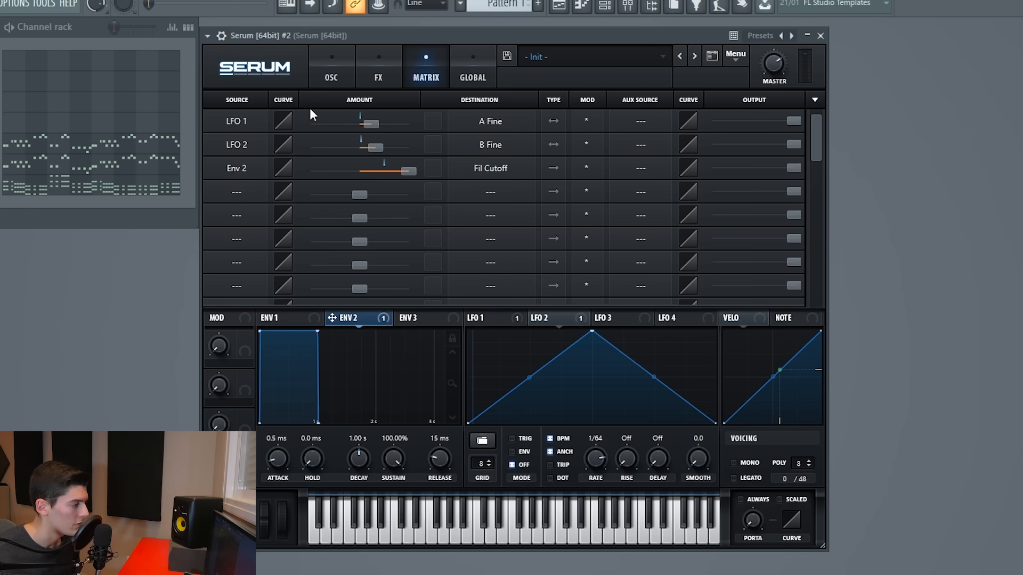
click(337, 69)
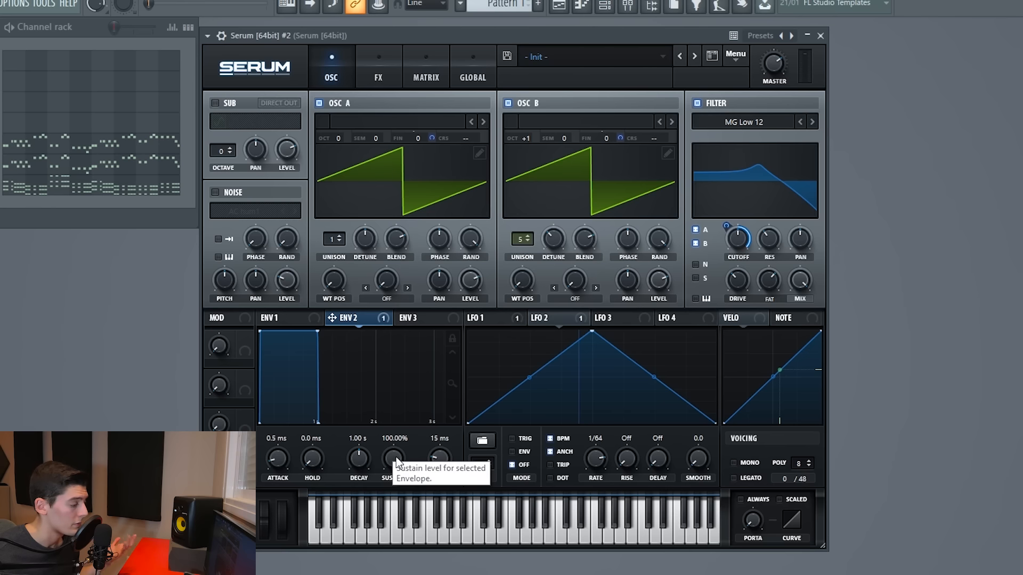
Shape Env 2 with 0% sustain, a 548 ms attack and a 274 ms decay while auditioning the filter sweep
drag(392, 455, 392, 506)
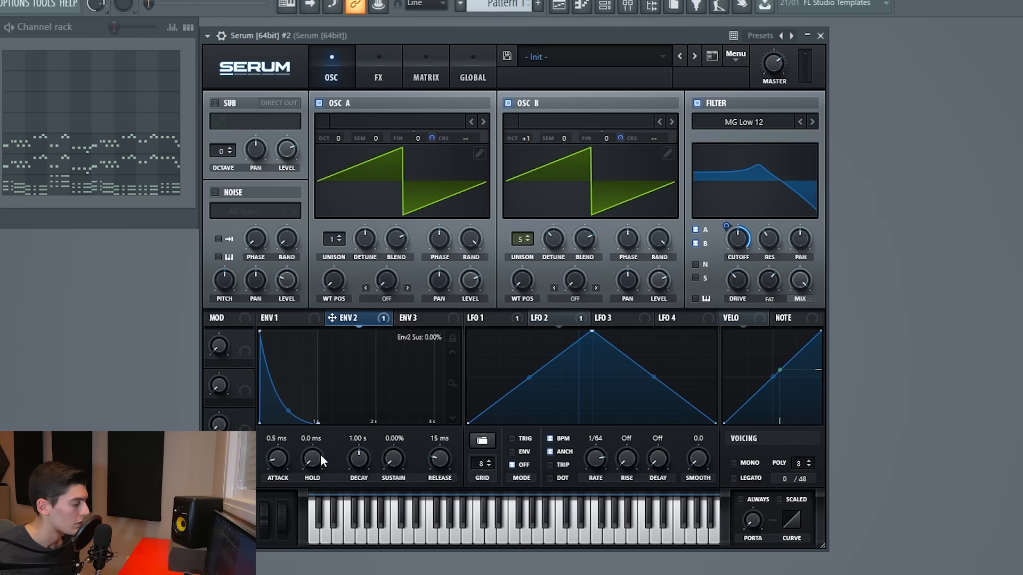
drag(284, 457, 277, 407)
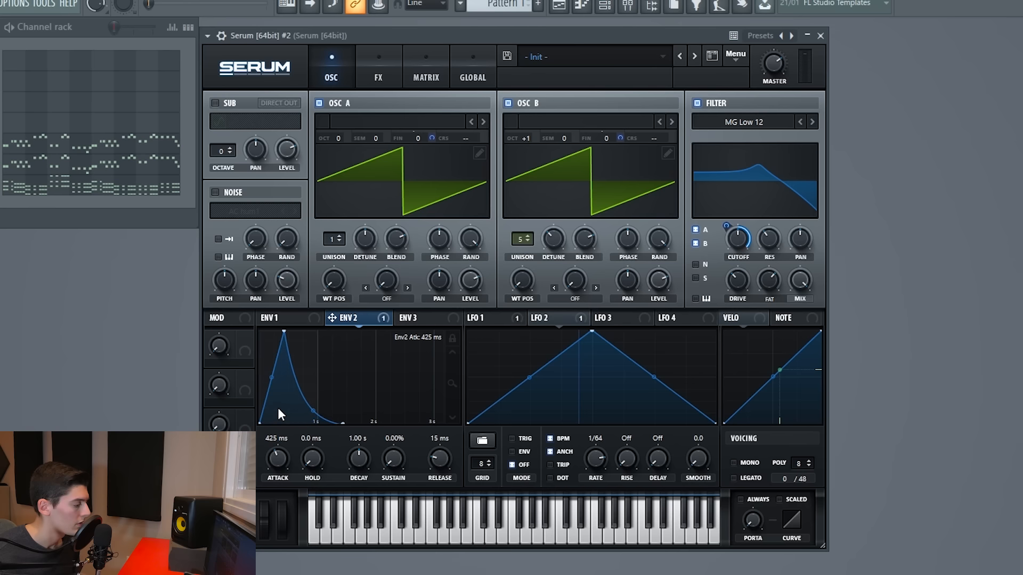
key(space)
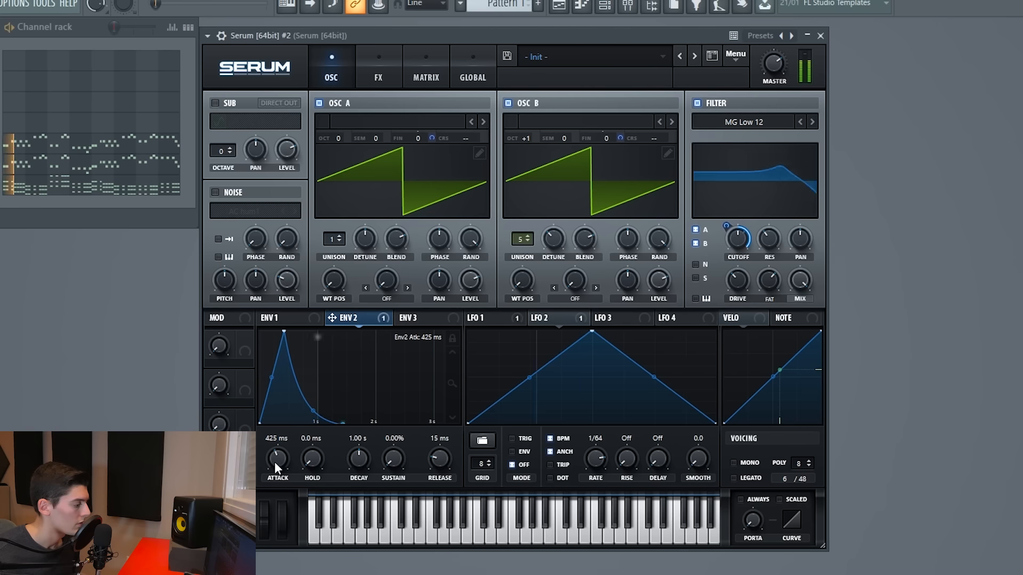
drag(274, 462, 273, 458)
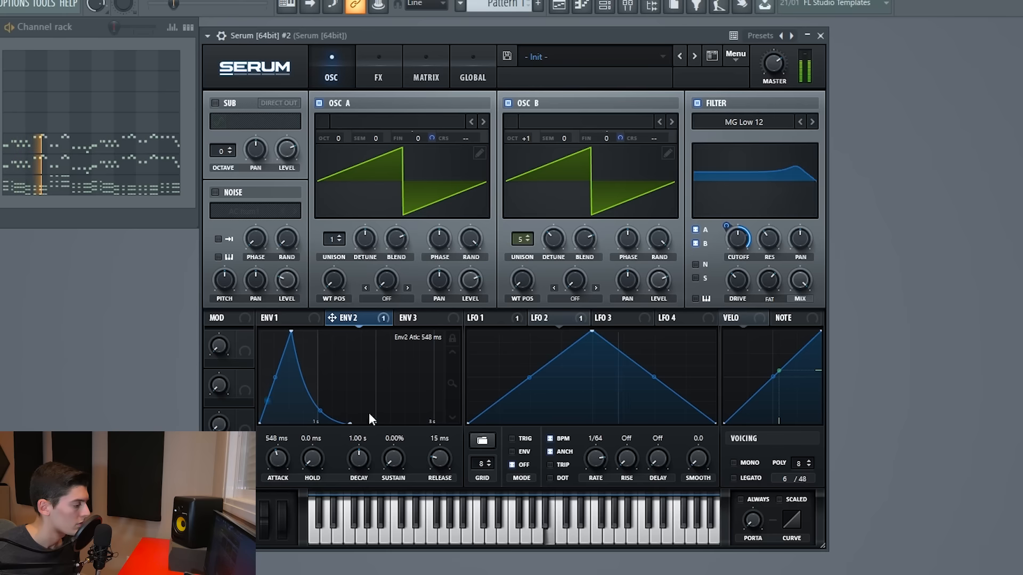
drag(354, 456, 353, 475)
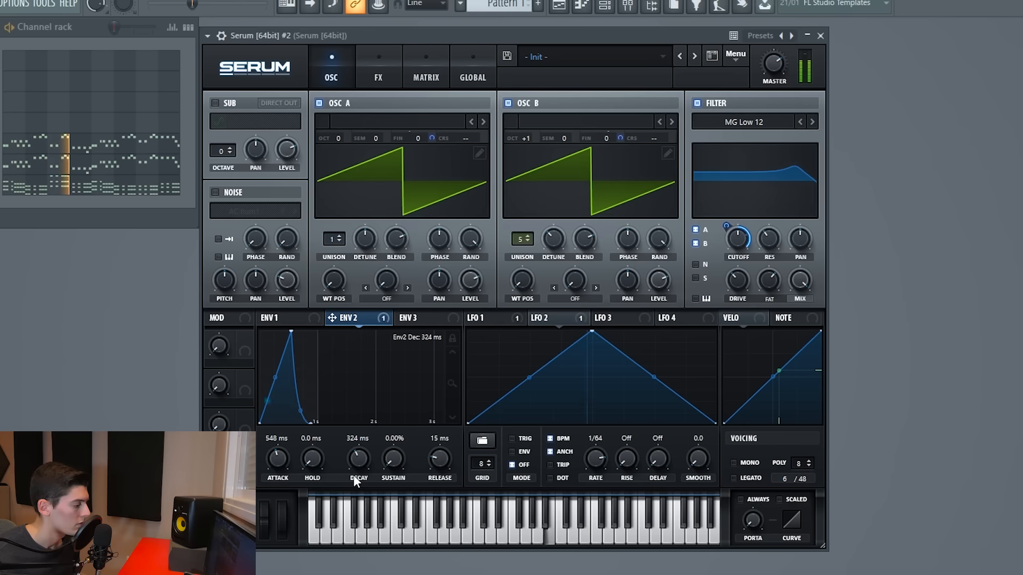
key(space)
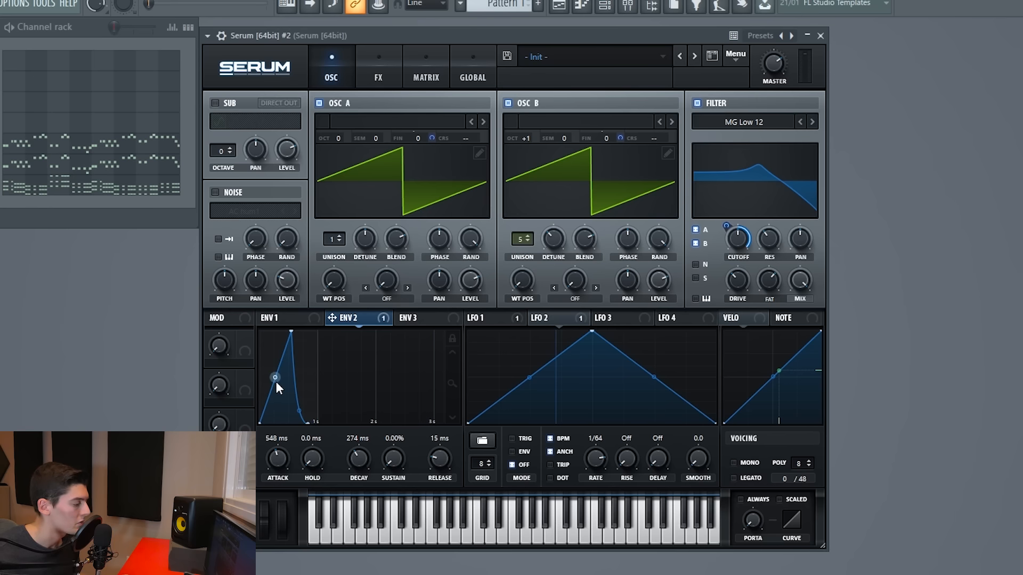
Bend Env 2's attack curve inward and shorten its decay to 217 ms while listening to the melody
drag(276, 381, 276, 418)
key(space)
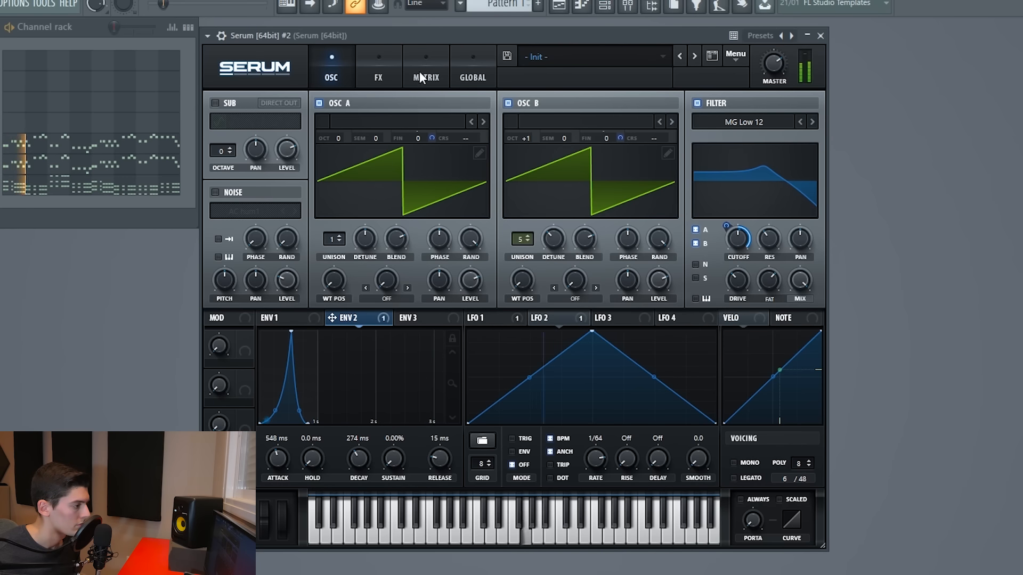
key(space)
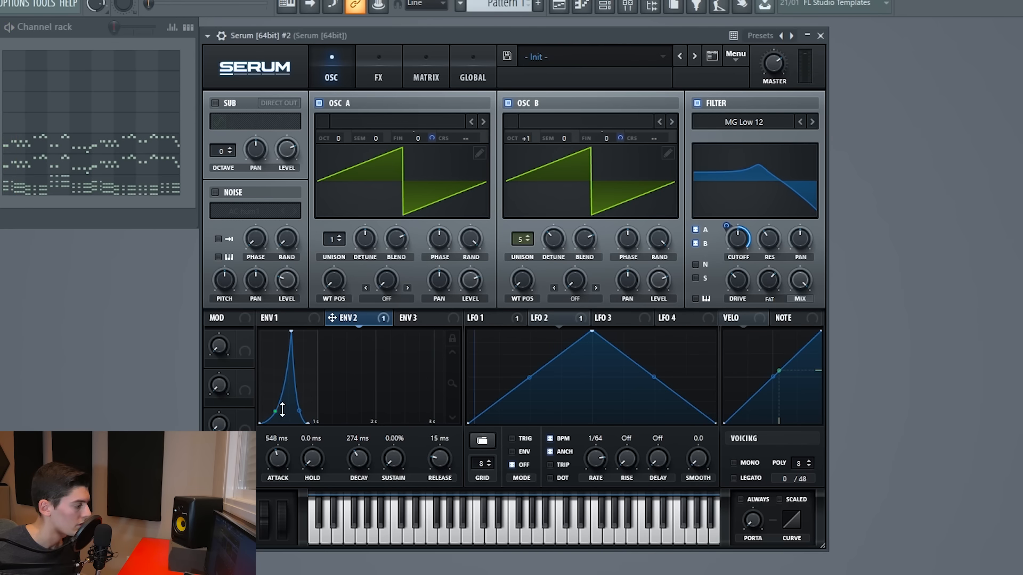
scroll(353, 463, down, 2)
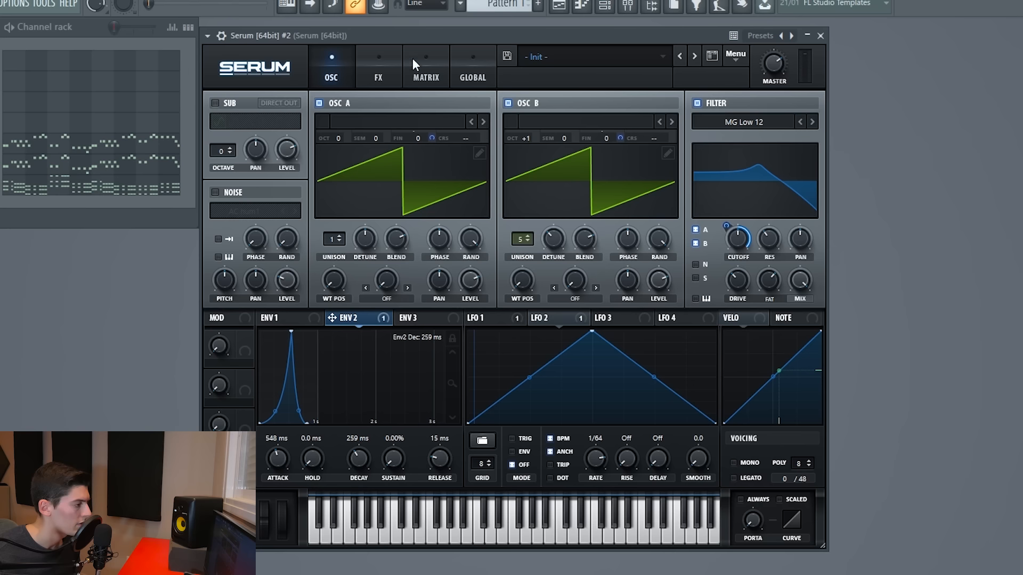
key(space)
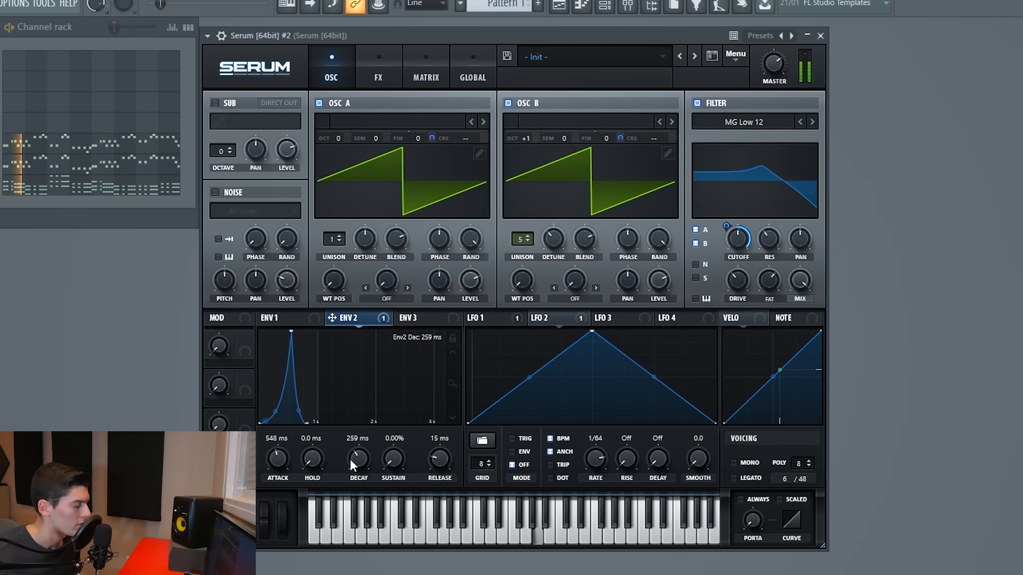
scroll(350, 460, down, 3)
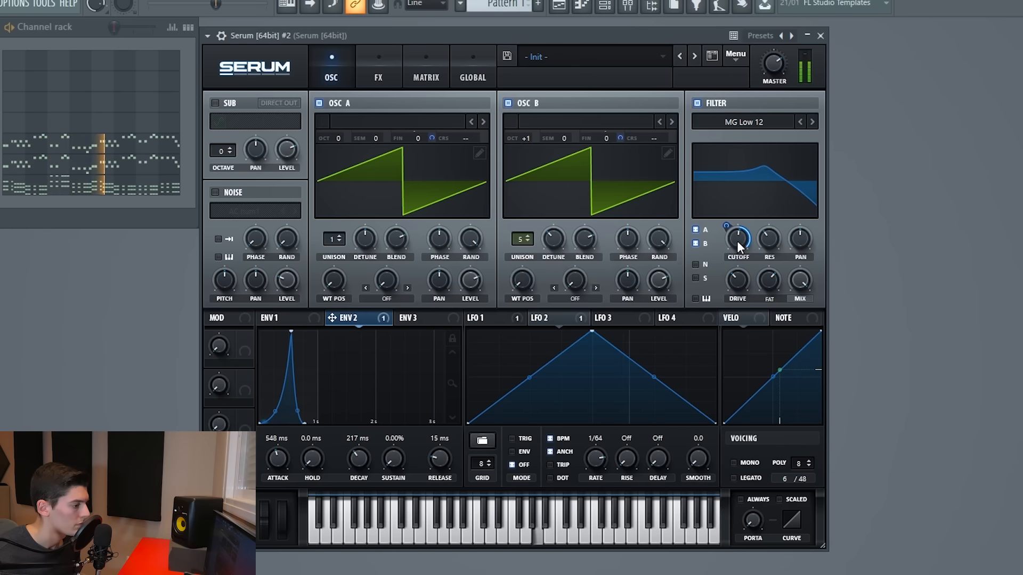
key(space)
Try the distortion's pre and post filter positions and the Diode 2 type, returning to Diode 1 with the filter off
click(379, 72)
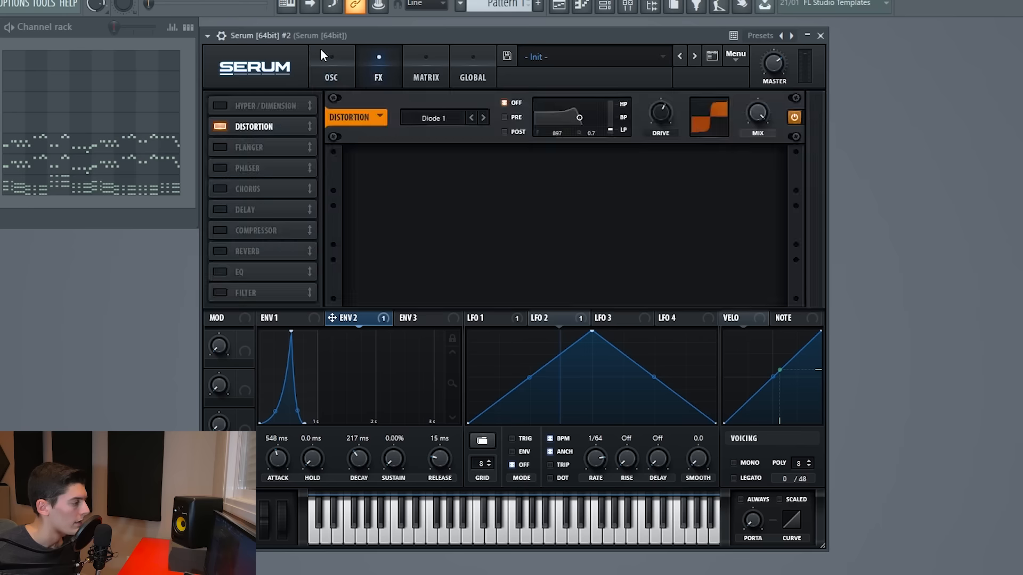
click(504, 118)
key(space)
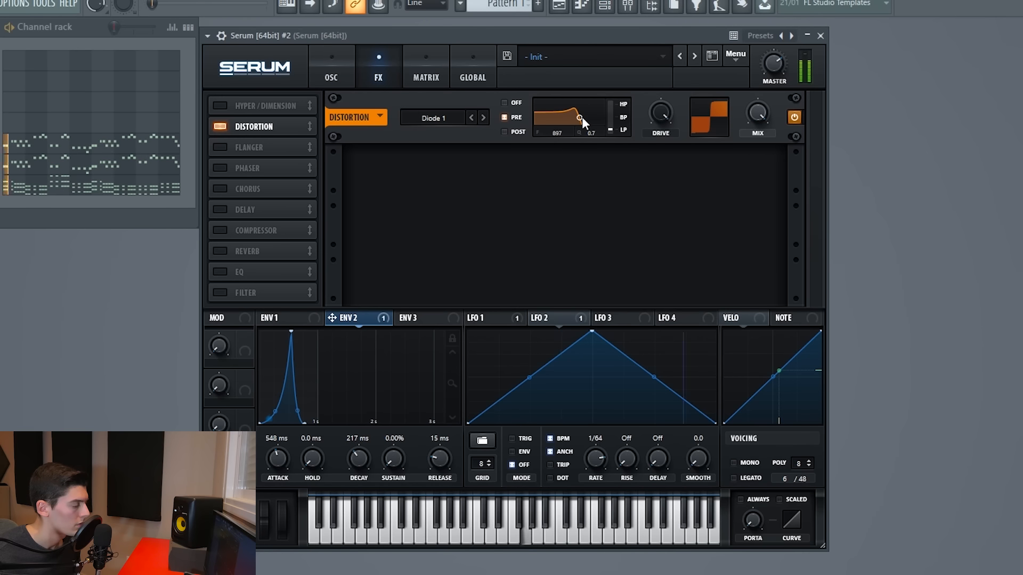
mouse_move(580, 117)
mouse_down()
mouse_move(602, 114)
mouse_move(579, 116)
mouse_up()
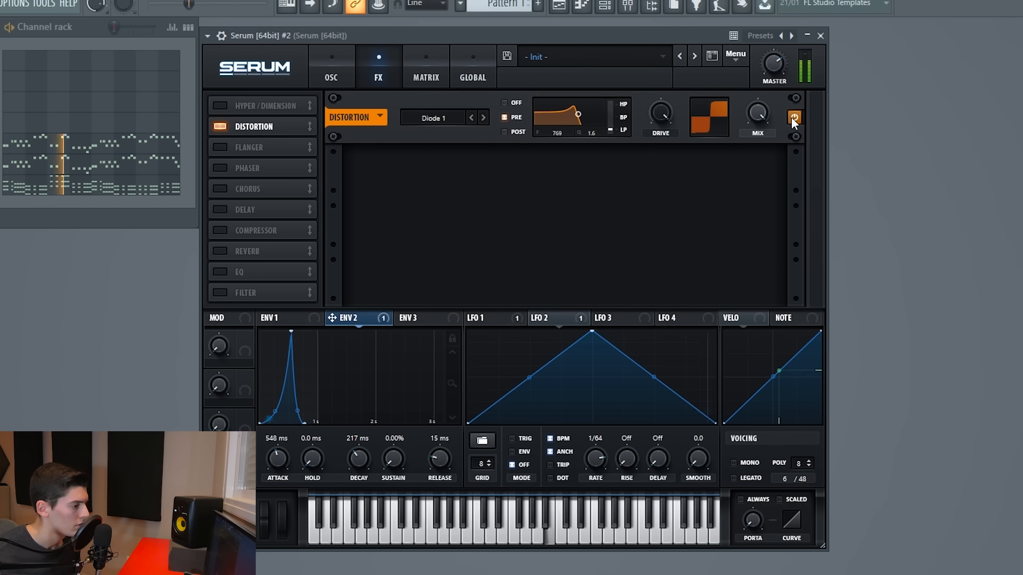
click(506, 132)
click(505, 104)
drag(578, 115, 586, 114)
click(483, 118)
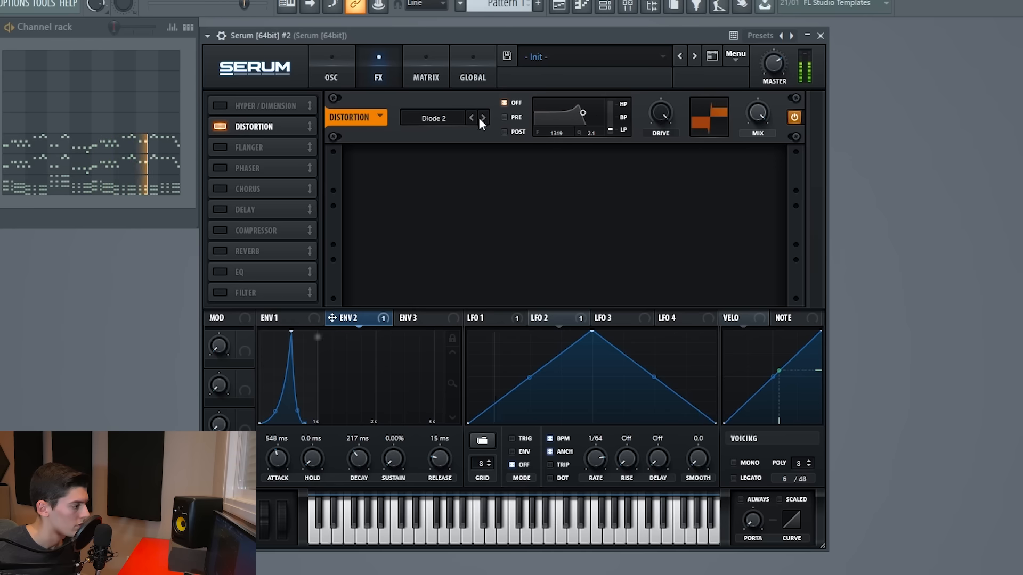
click(471, 117)
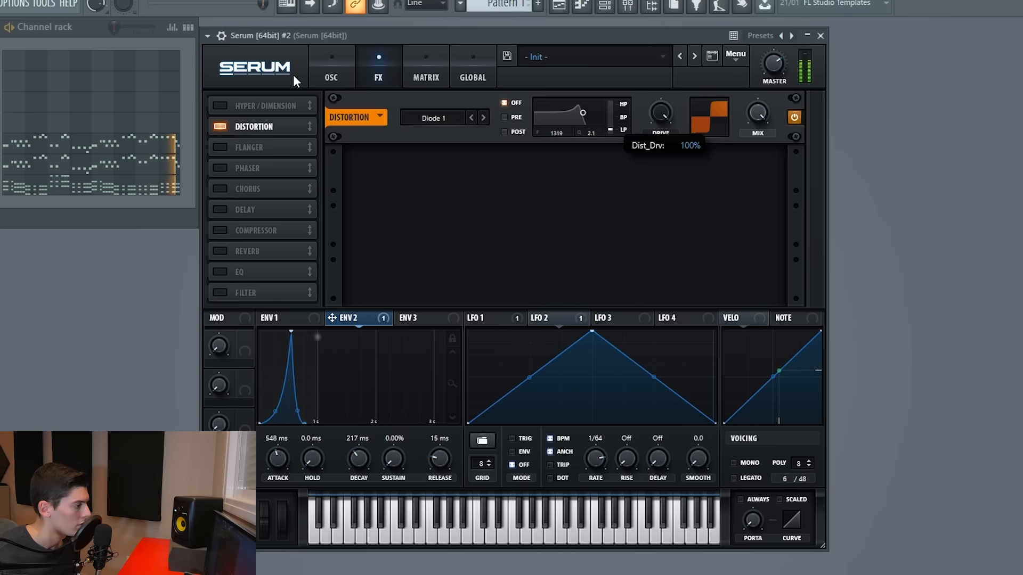
Enable the Hyper/Dimension effect and adjust the Hyper mix during playback
click(219, 106)
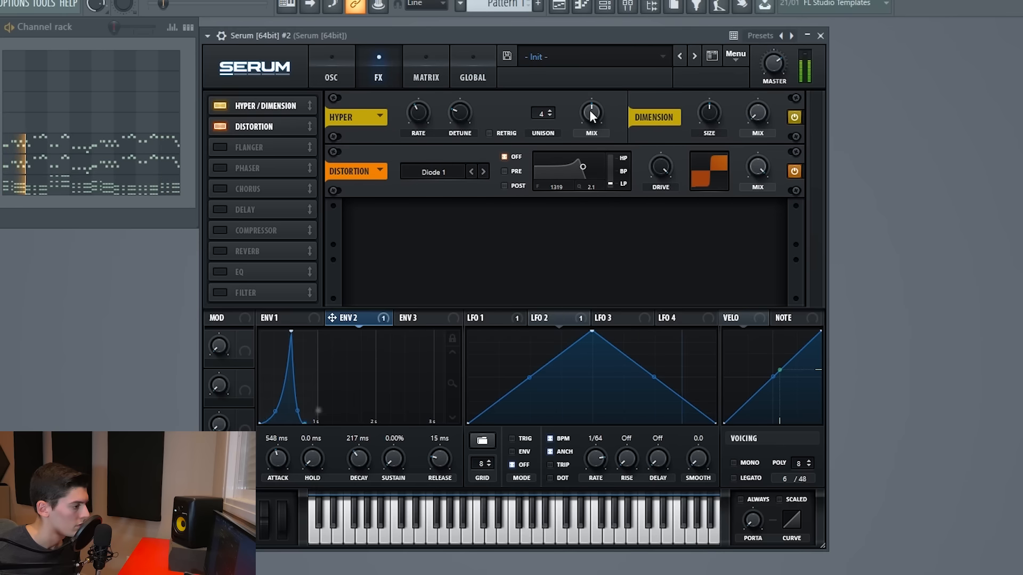
drag(590, 111, 590, 130)
key(space)
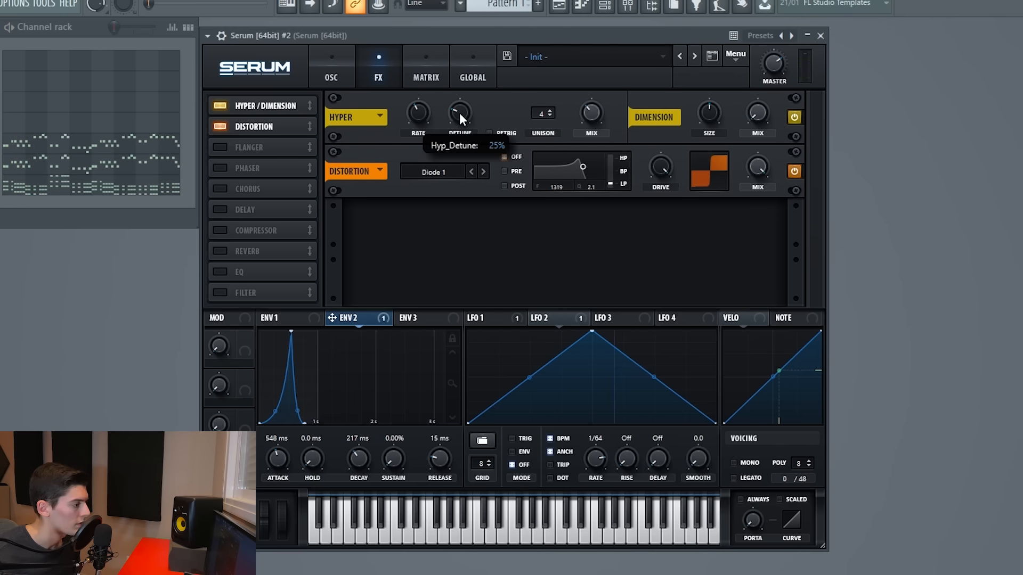
Set the Hyper detune to 25% and mix to 23%, reduce the Dimension size and set its mix to 0% during playback
drag(459, 113, 421, 113)
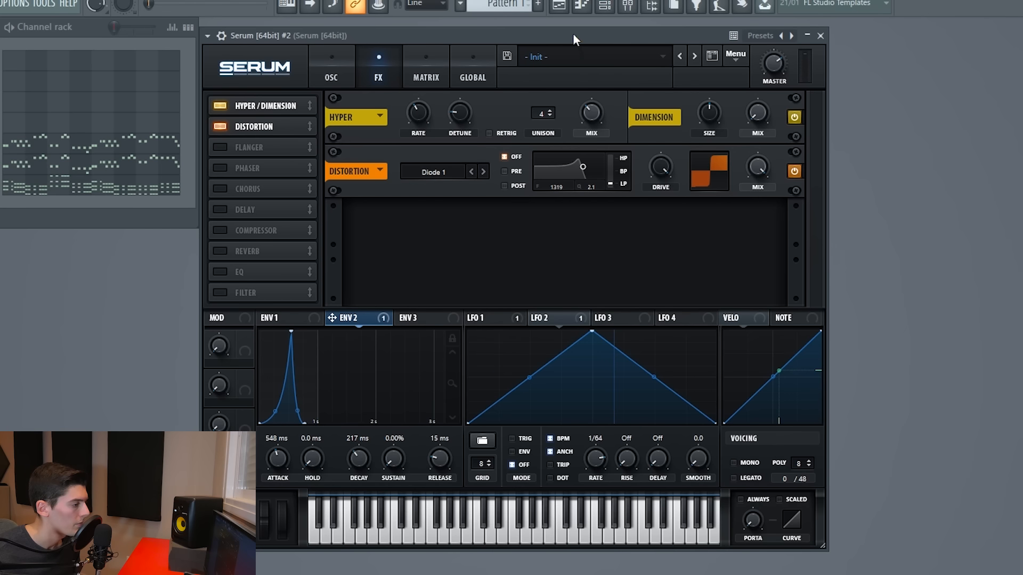
key(space)
drag(588, 112, 590, 120)
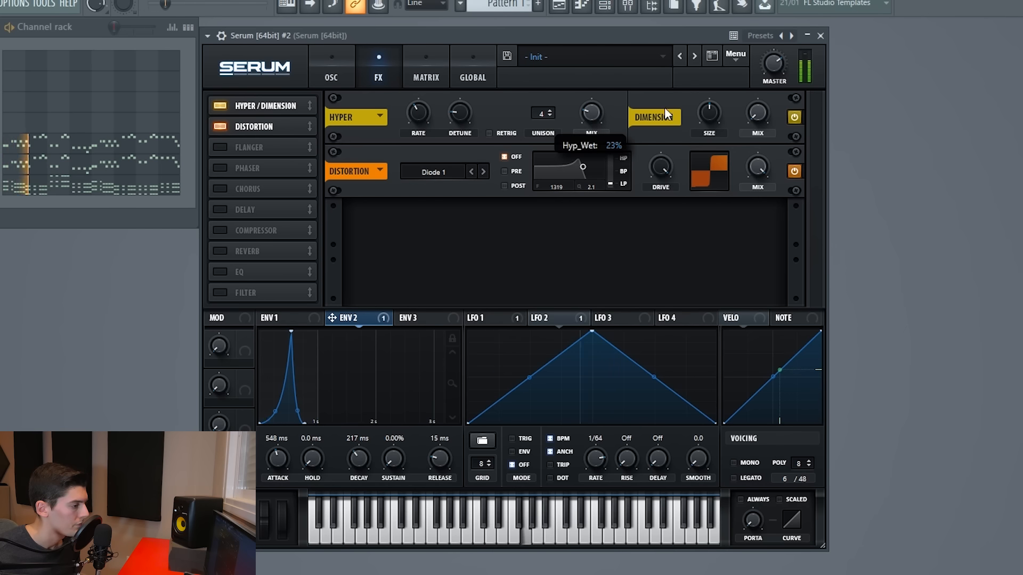
drag(708, 112, 709, 169)
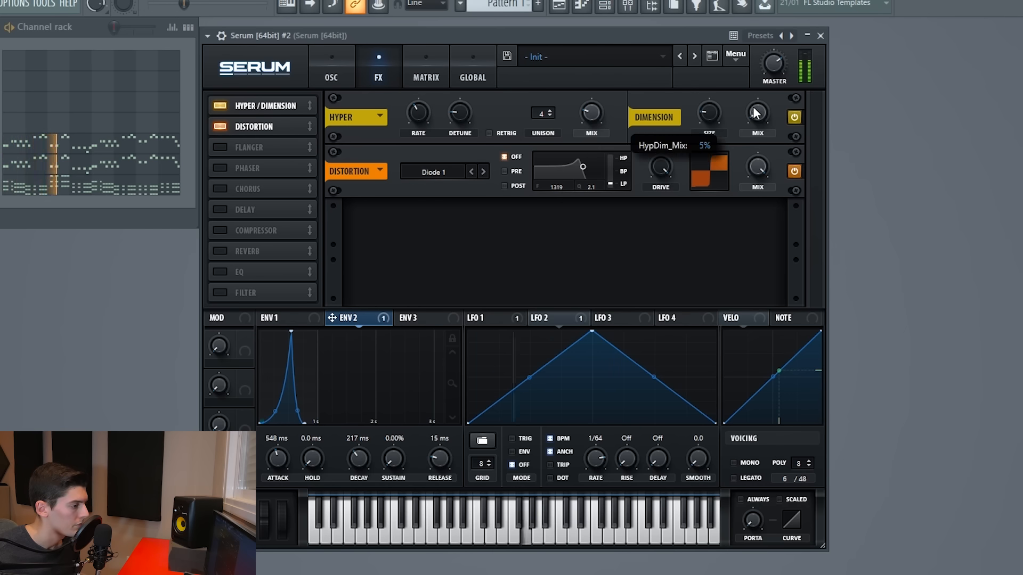
drag(756, 113, 774, 174)
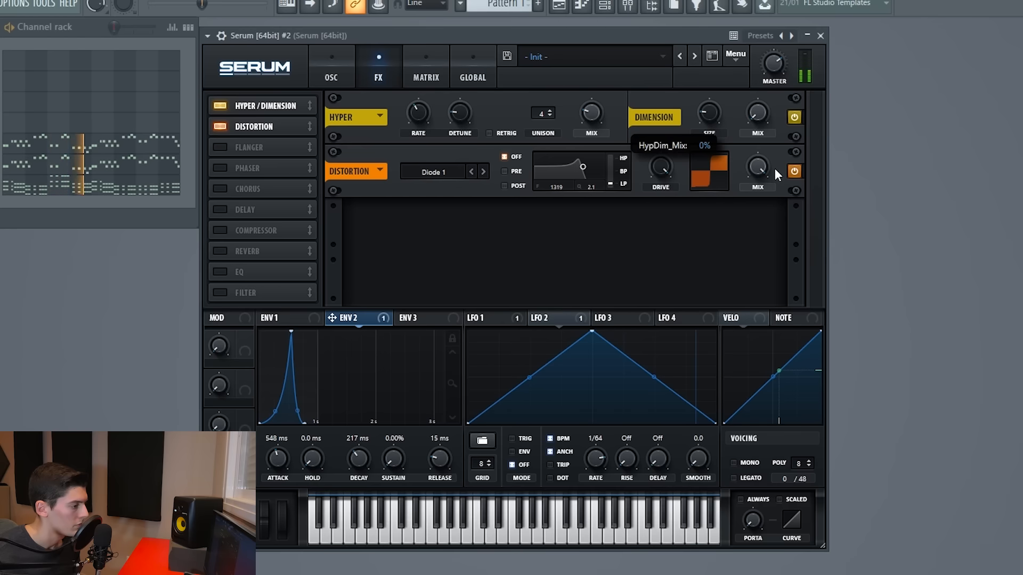
Enable the compressor in multiband mode with a -14.6 dB threshold and 84% high band, comparing the sound with it bypassed
click(223, 228)
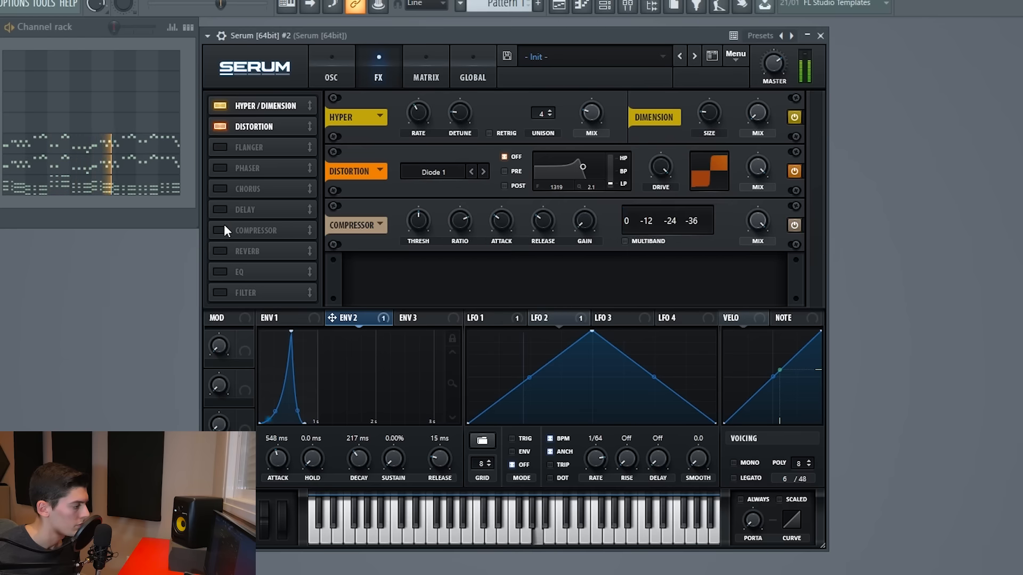
click(625, 241)
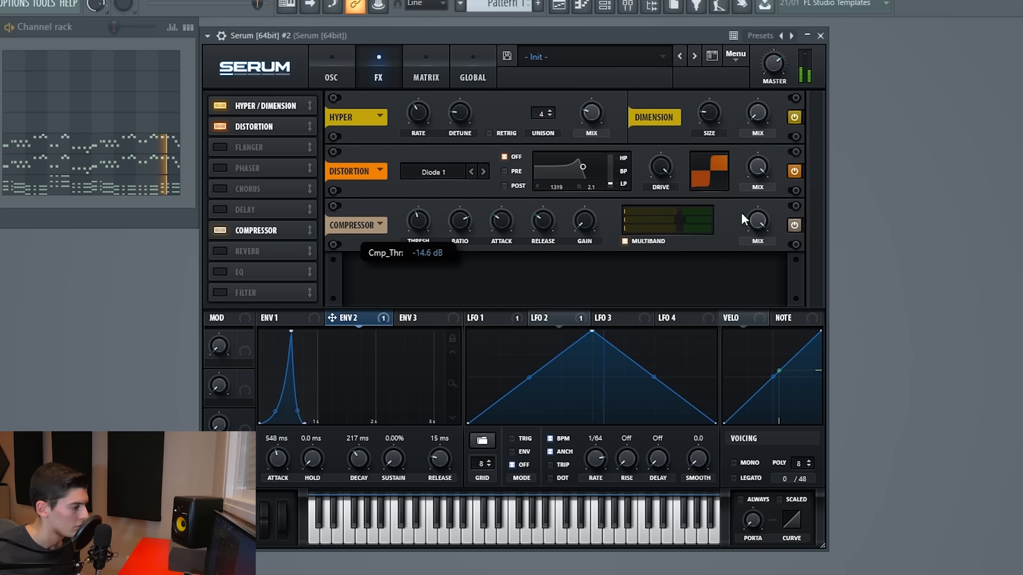
mouse_move(694, 218)
mouse_down()
mouse_move(705, 222)
mouse_move(693, 212)
mouse_move(695, 227)
mouse_move(699, 211)
mouse_up()
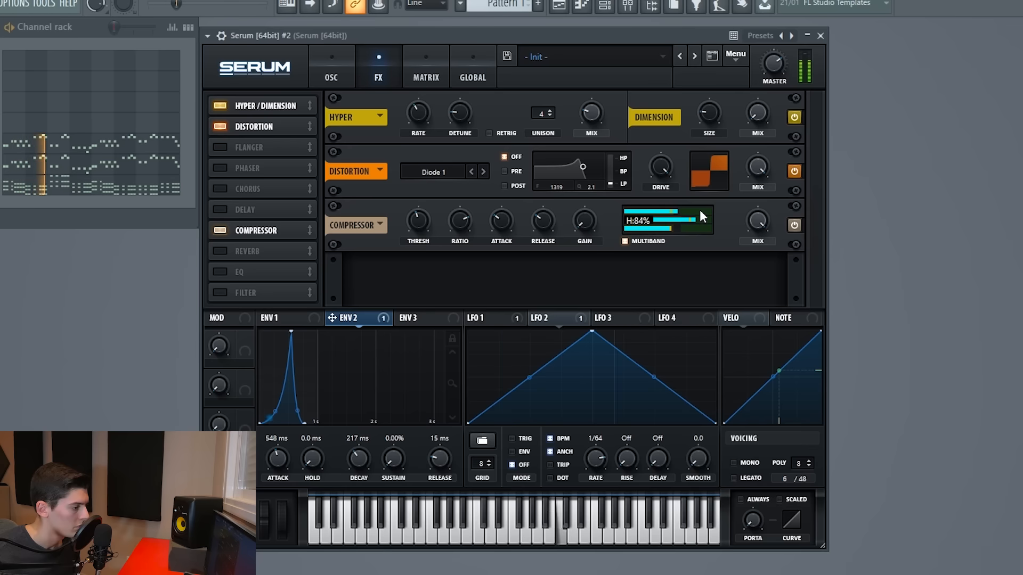
click(219, 232)
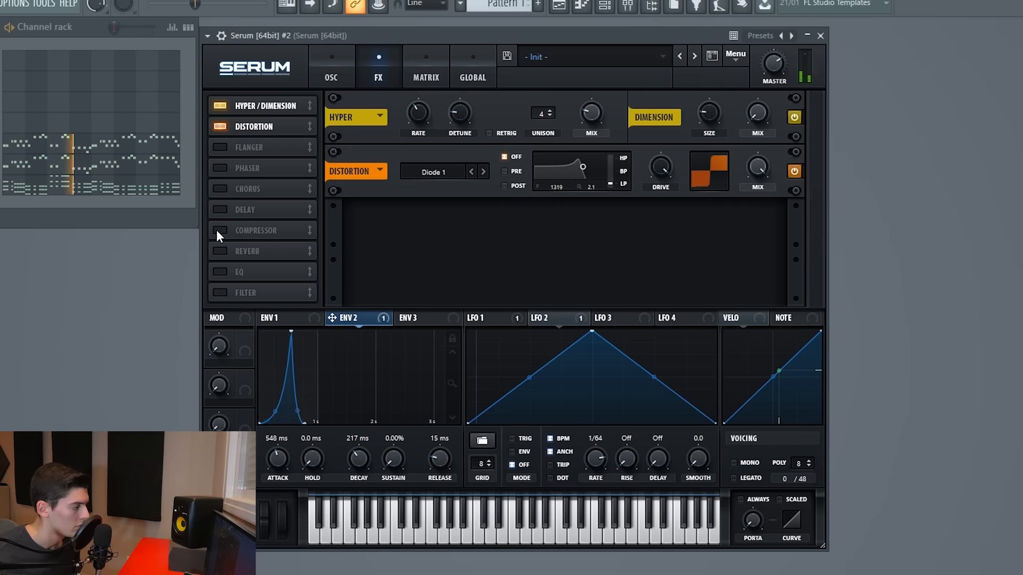
click(217, 230)
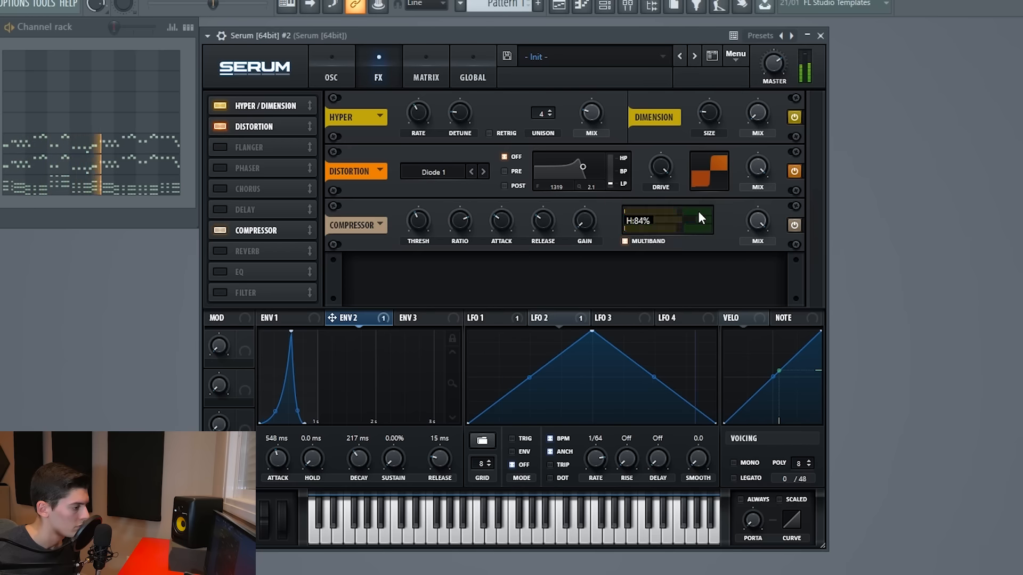
Enable the EQ and switch its low band to a low cut with a Q of 39%
click(236, 271)
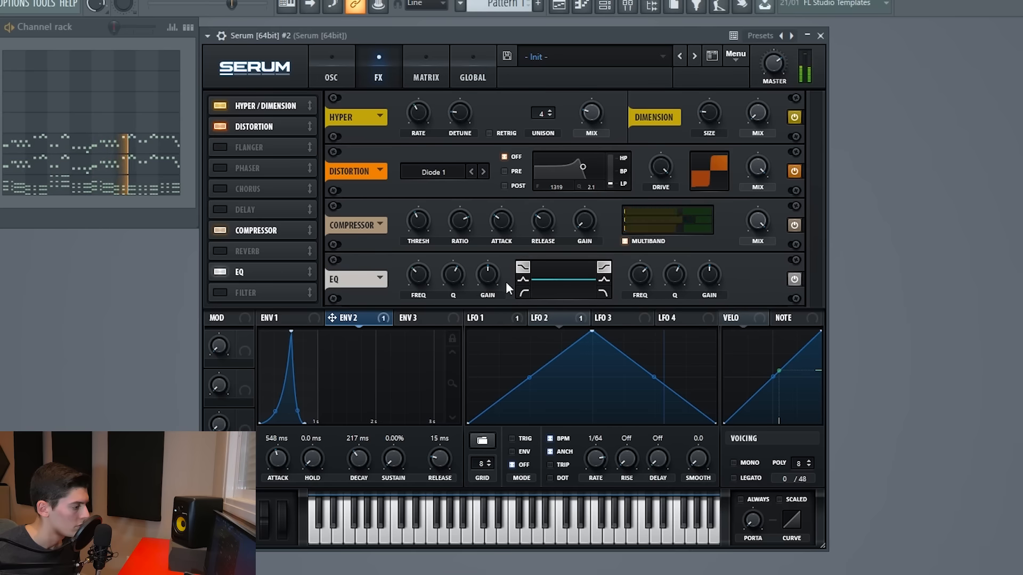
click(524, 293)
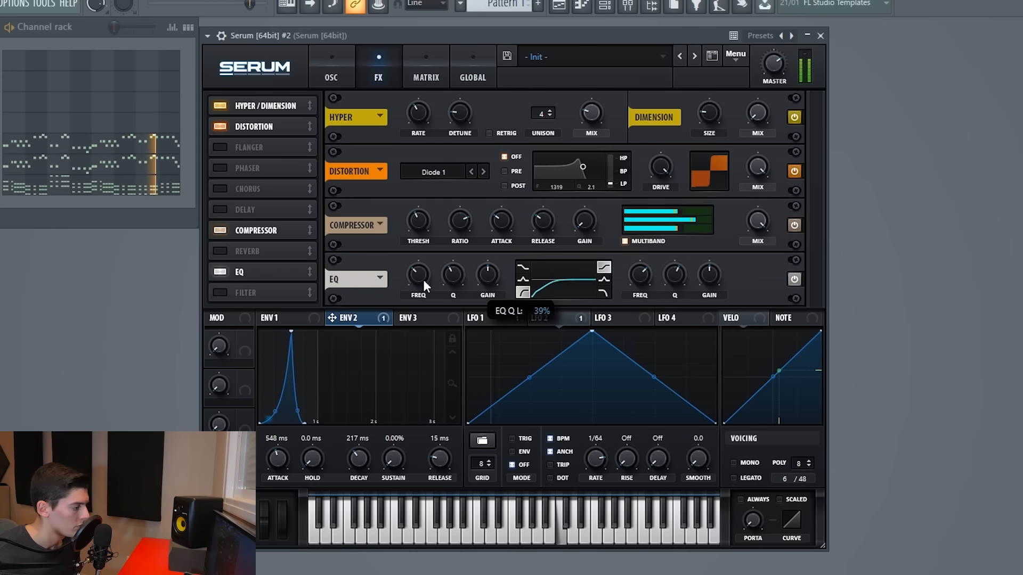
Route Env 3 to oscillator A's coarse pitch with a small positive amount
click(331, 72)
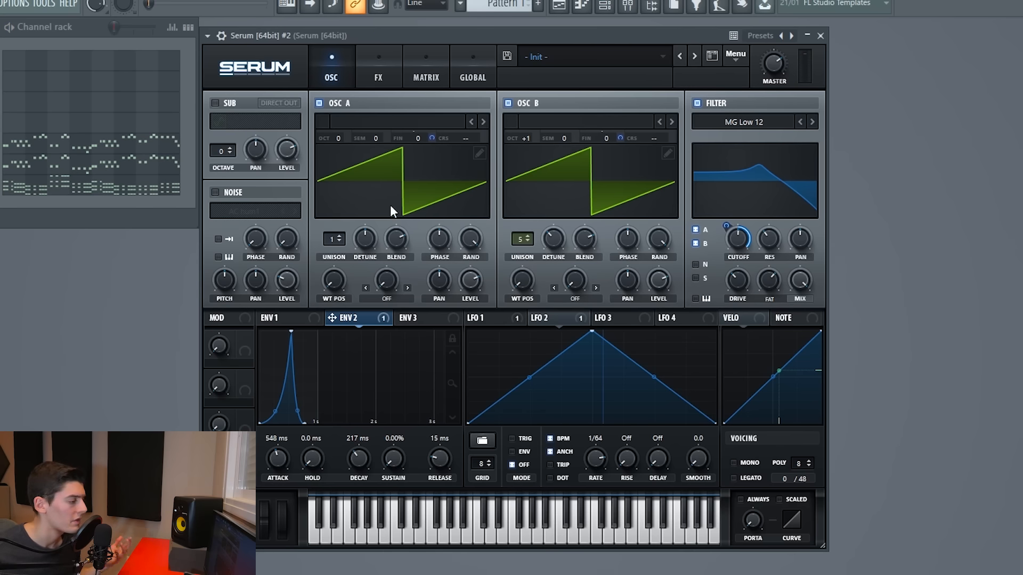
click(274, 318)
click(408, 318)
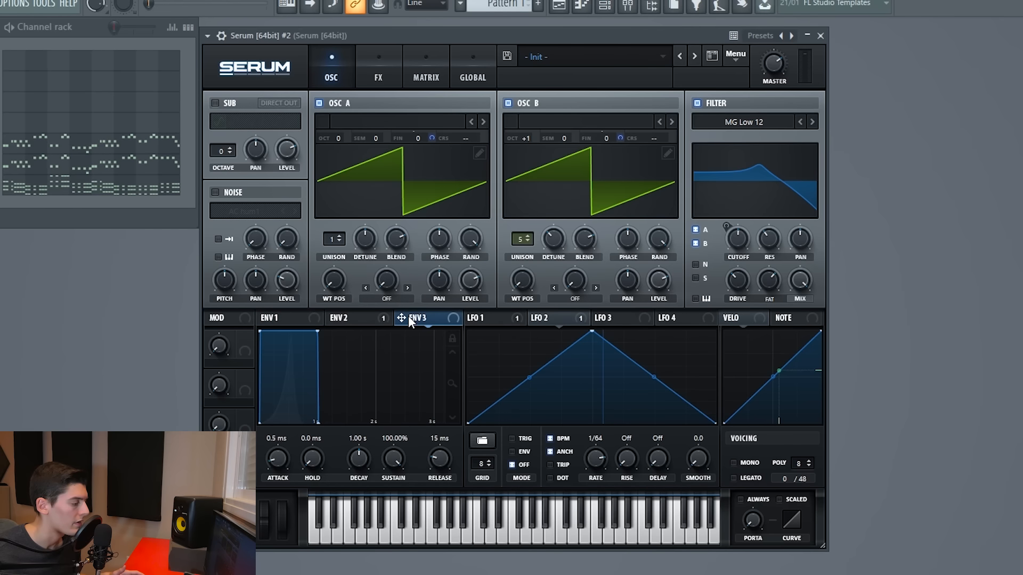
click(425, 72)
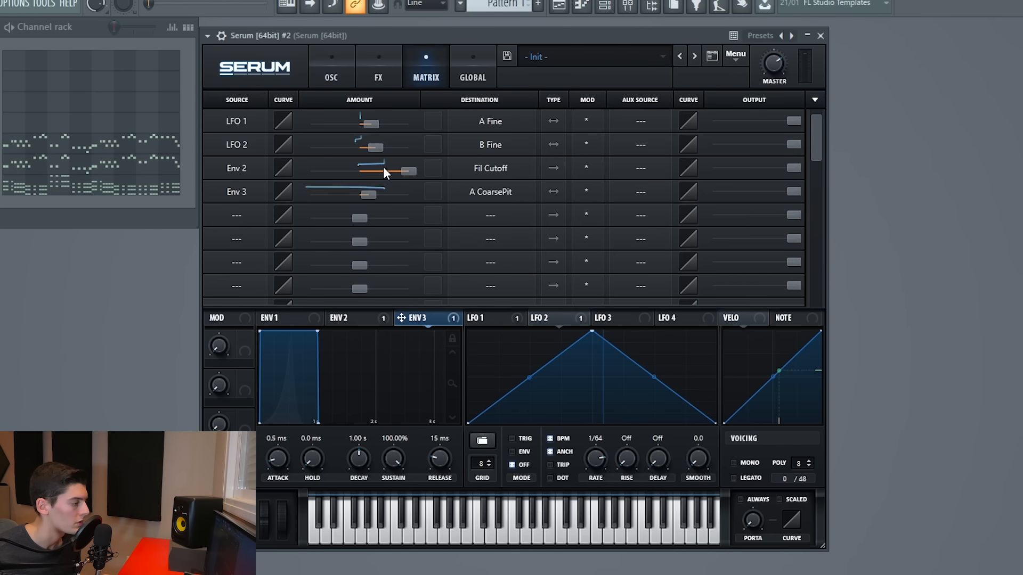
click(352, 81)
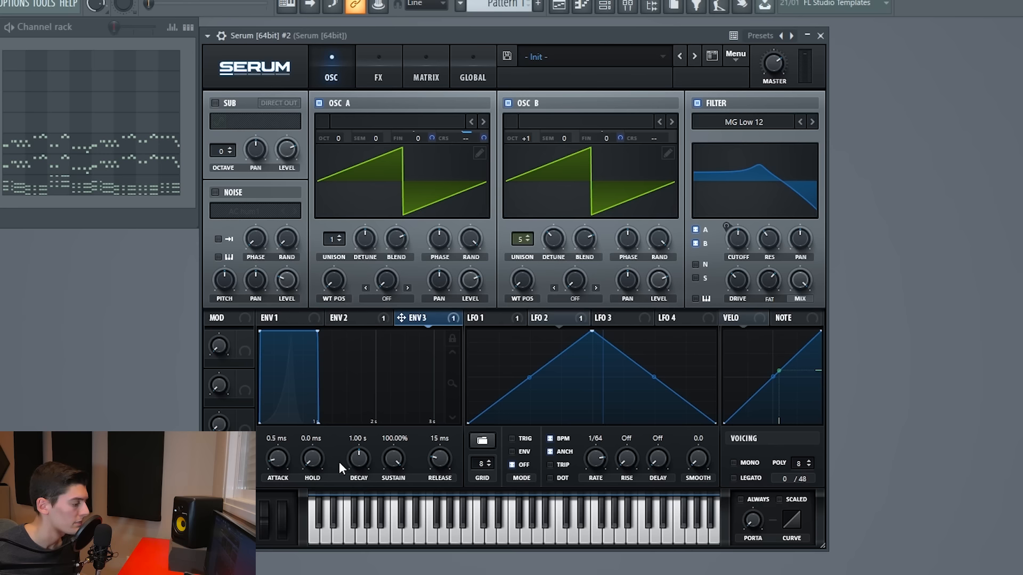
Set Env 3's sustain to 0% and decay to 20 ms while auditioning the melody
drag(359, 458, 358, 503)
drag(393, 459, 393, 500)
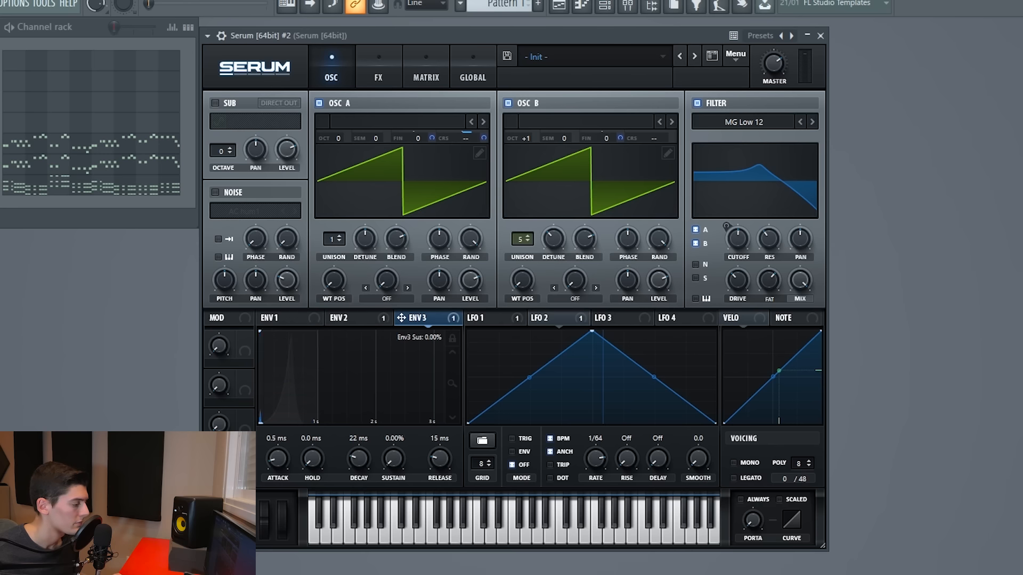
key(space)
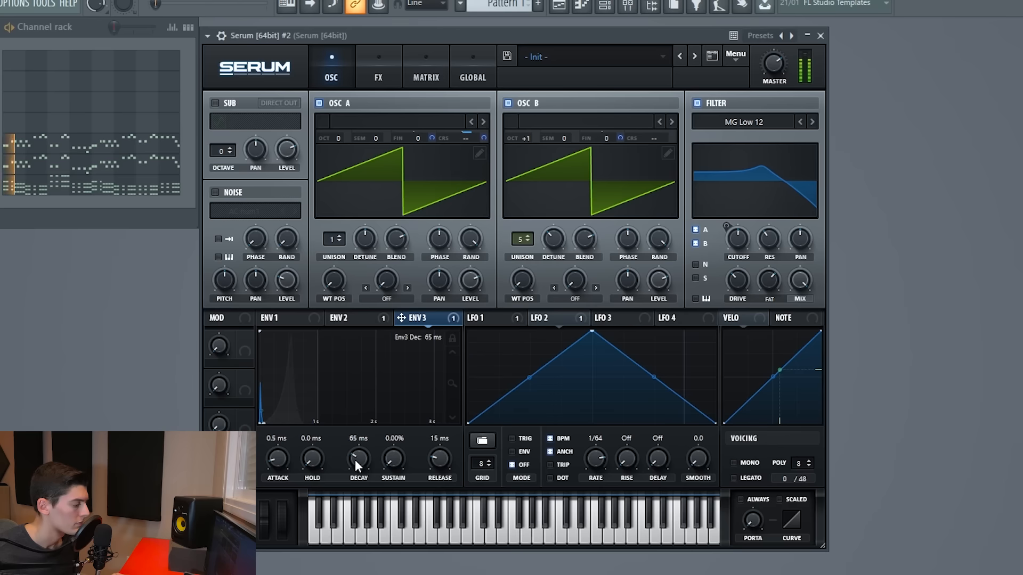
scroll(354, 460, up, 3)
drag(354, 462, 358, 474)
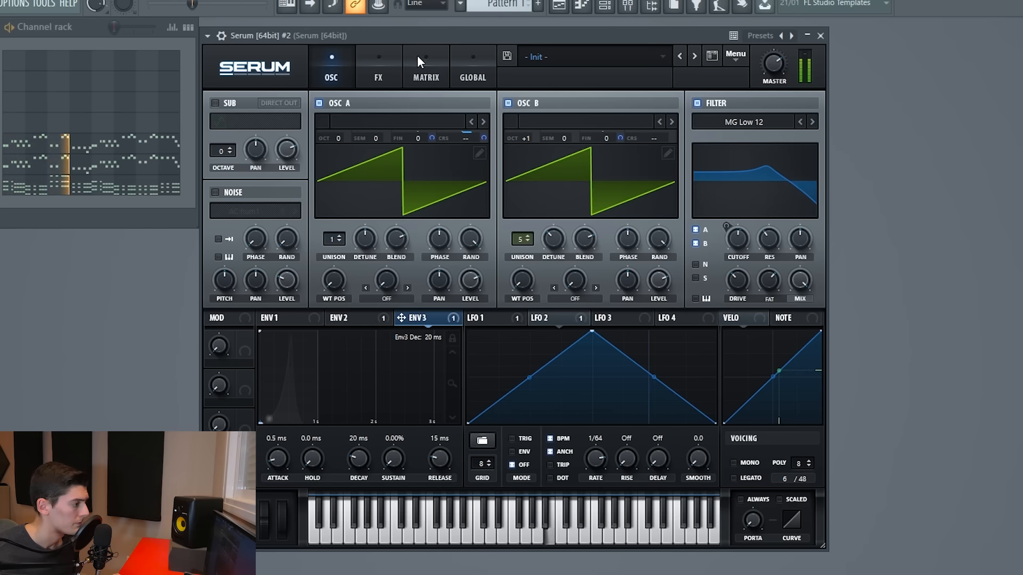
key(space)
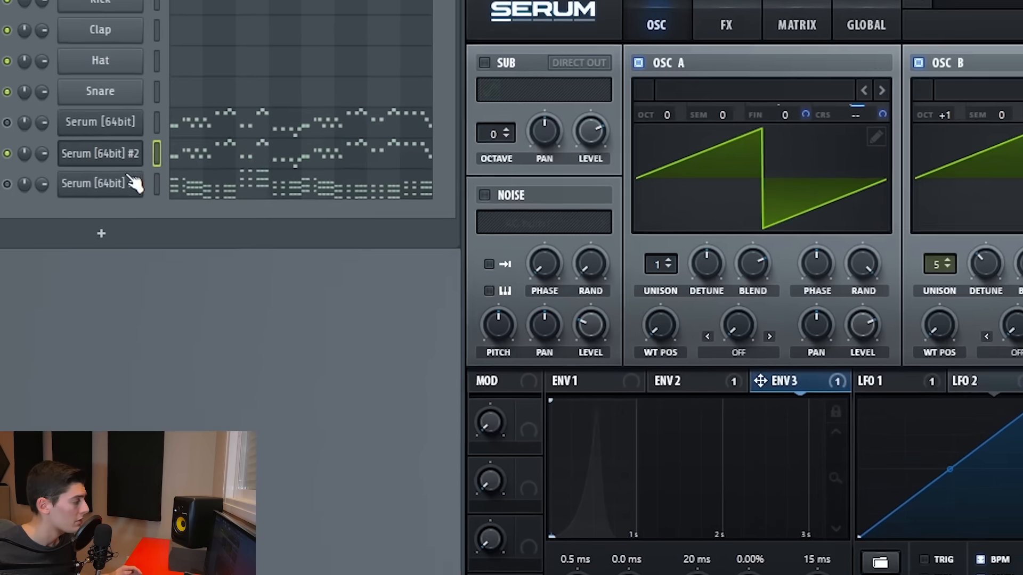
Clone the Serum [64bit] #2 channel and paste the melody into the clone
right_click(166, 141)
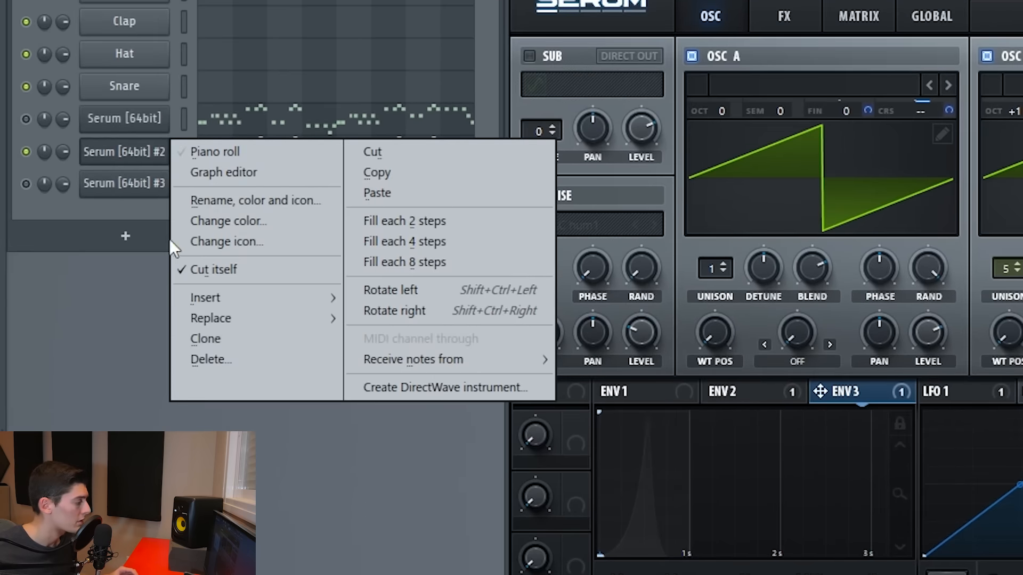
click(192, 335)
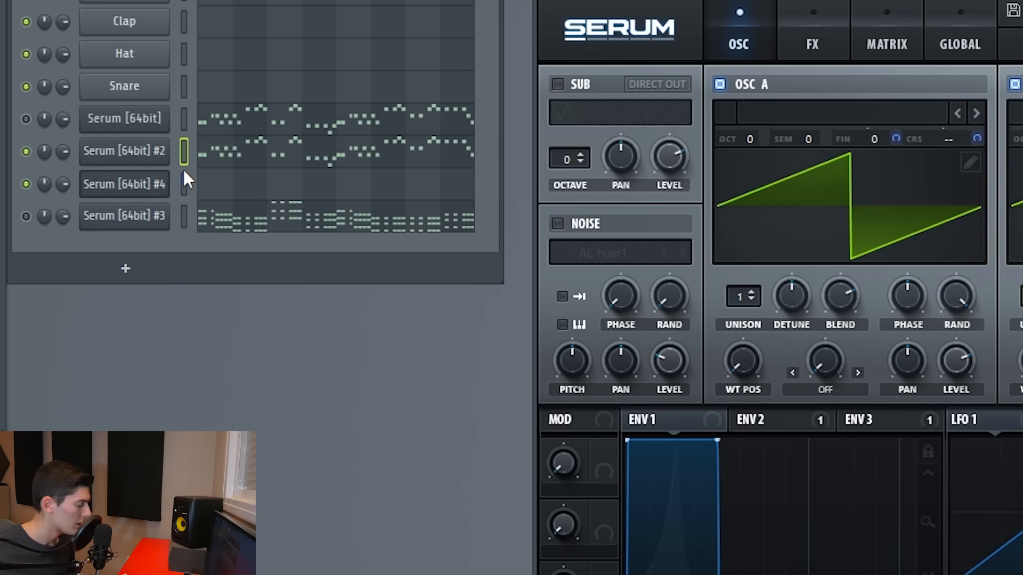
key(ctrl+v)
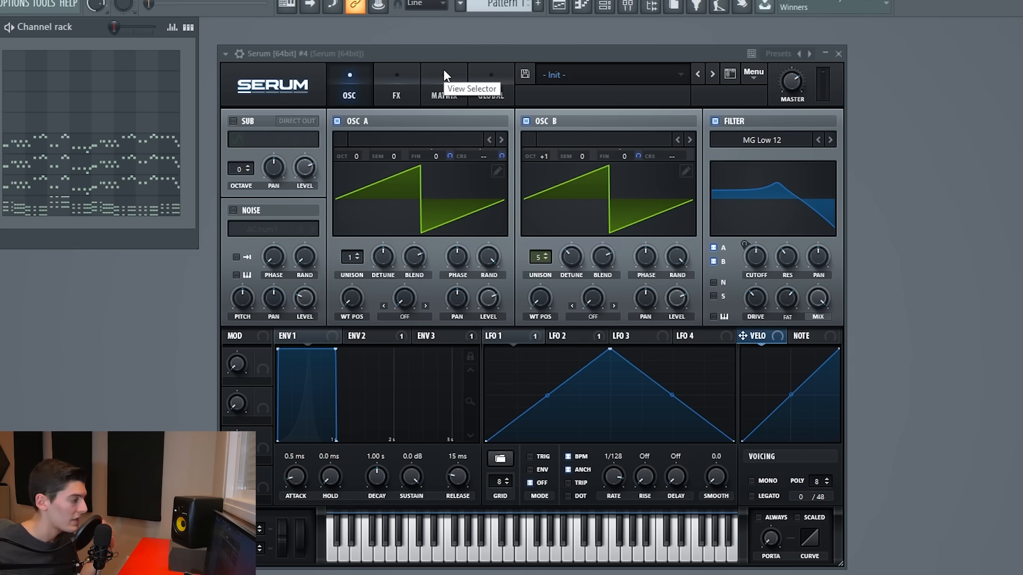
Load the Analog Basic Shapes wavetable into the cloned synth's oscillator A and move its wavetable position to the square wave
drag(433, 57, 417, 37)
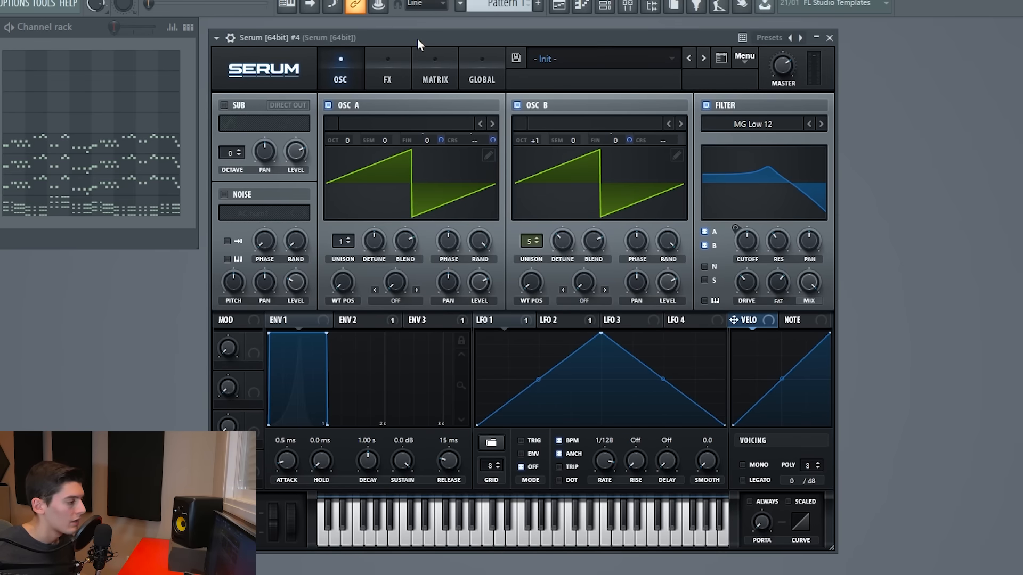
click(398, 126)
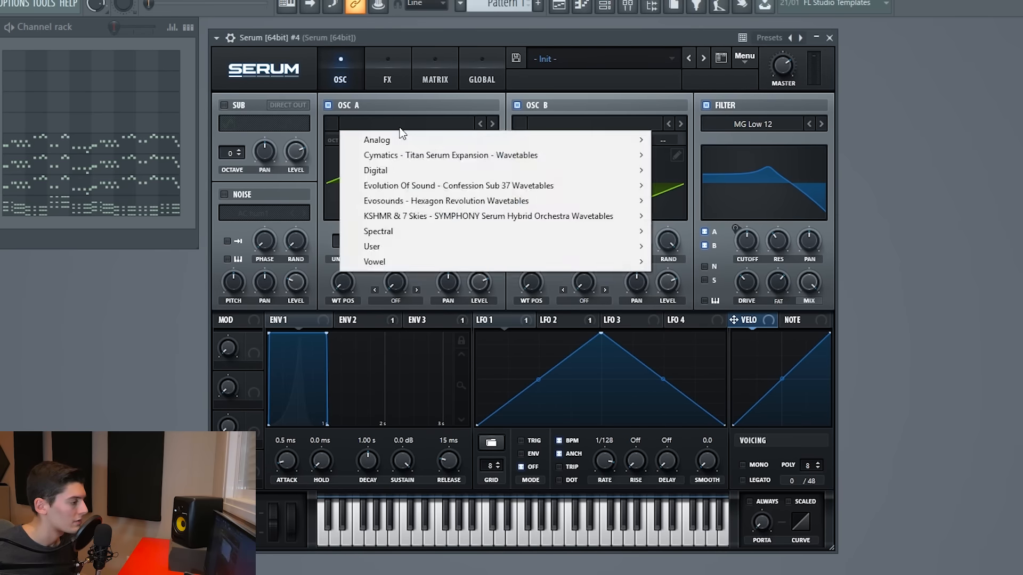
mouse_move(635, 140)
click(685, 204)
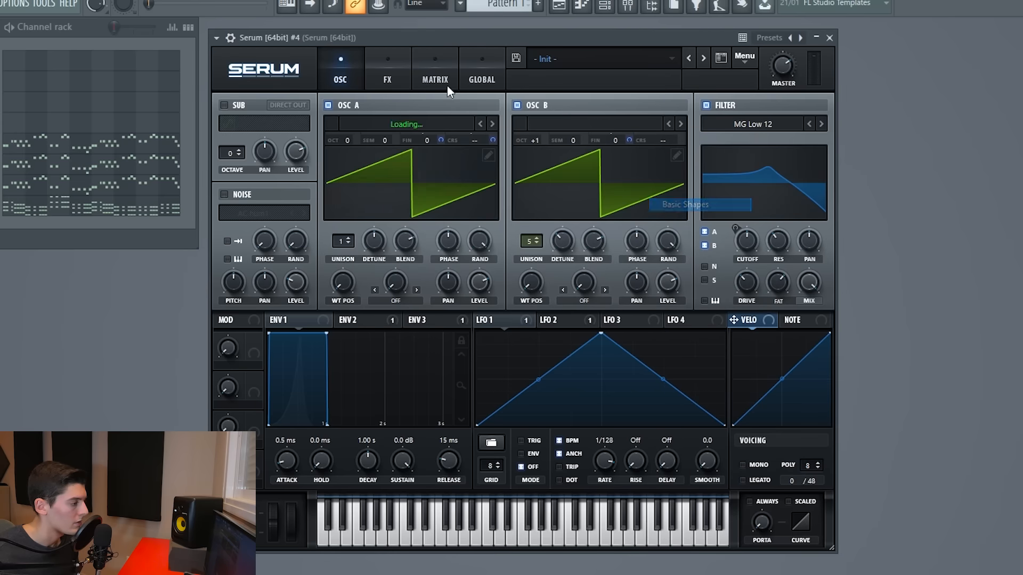
drag(388, 37, 379, 38)
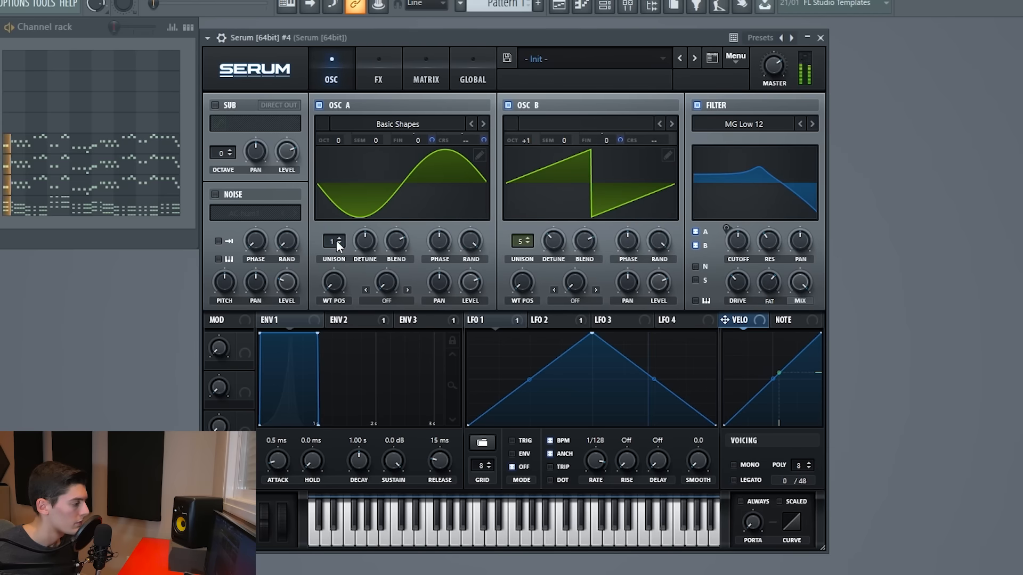
drag(333, 282, 337, 200)
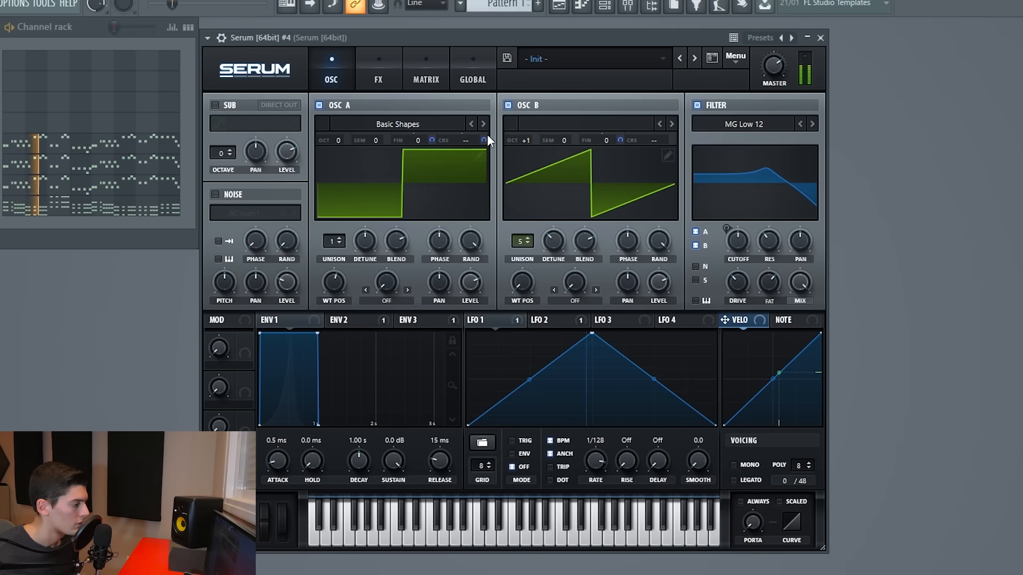
Load the Analog Basic Shapes wavetable into oscillator B and raise its wavetable position towards the square wave
click(558, 126)
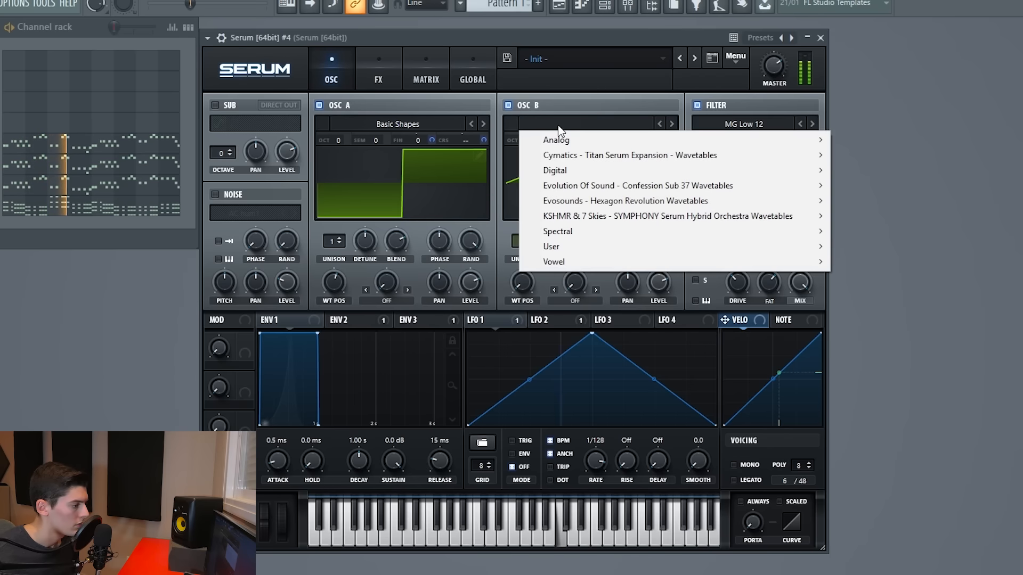
mouse_move(559, 175)
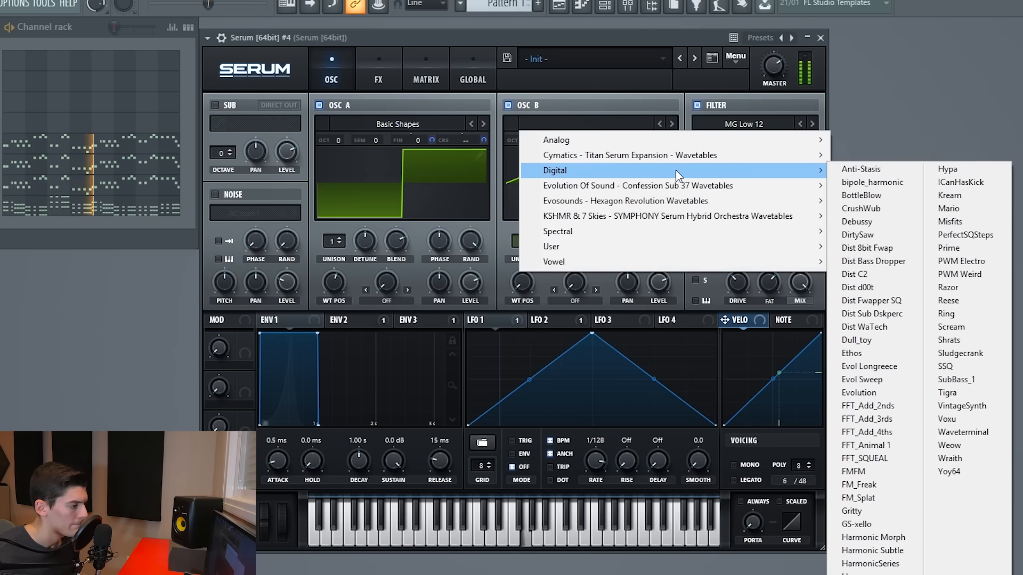
mouse_move(689, 139)
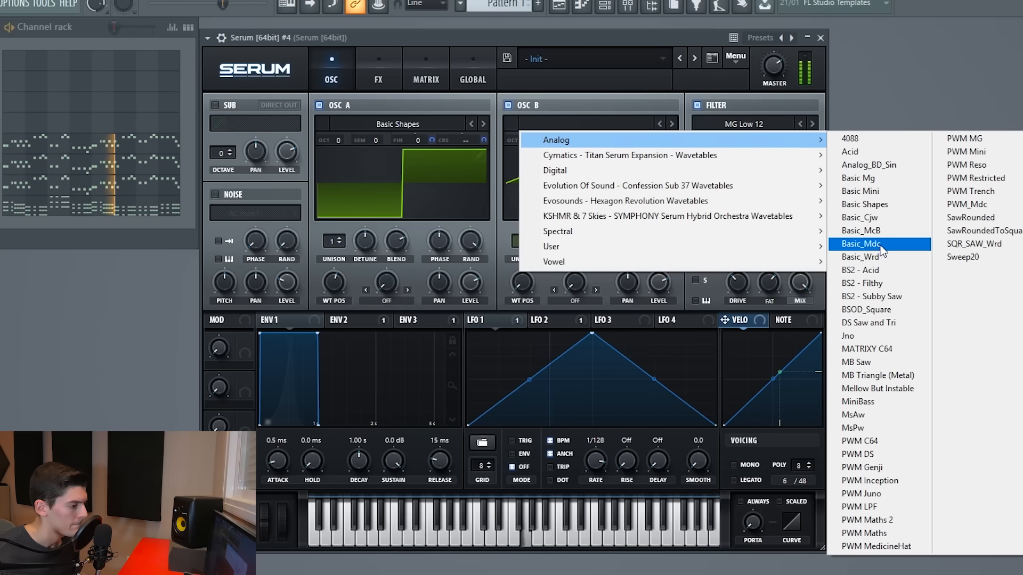
click(865, 204)
key(ctrl+z)
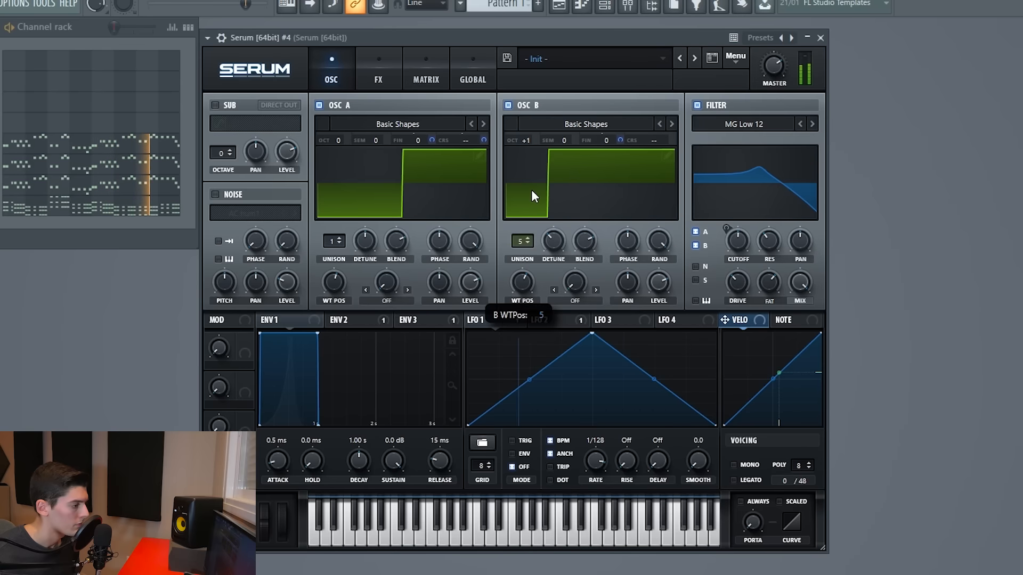
Turn off Hyper/Dimension and switch the distortion to Diode 2 with its filter in the pre position
key(ctrl+z)
key(ctrl+z)
key(ctrl+z)
key(ctrl+z)
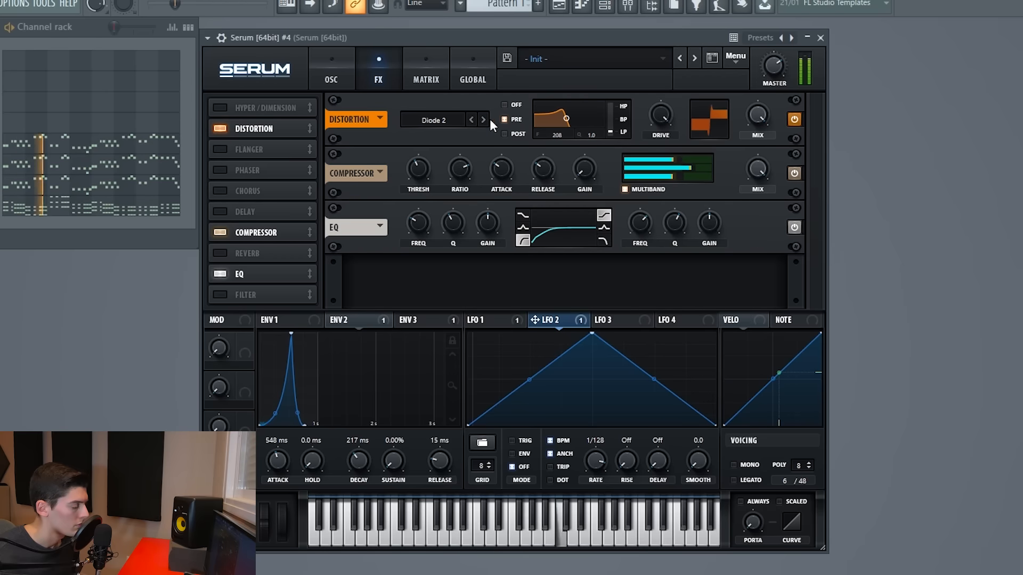
Tune the distortion's pre filter to a frequency of 415 and Q of 0.4, and lower the EQ's high gain to -1.3 dB
key(ctrl+z)
key(ctrl+z)
key(ctrl+z)
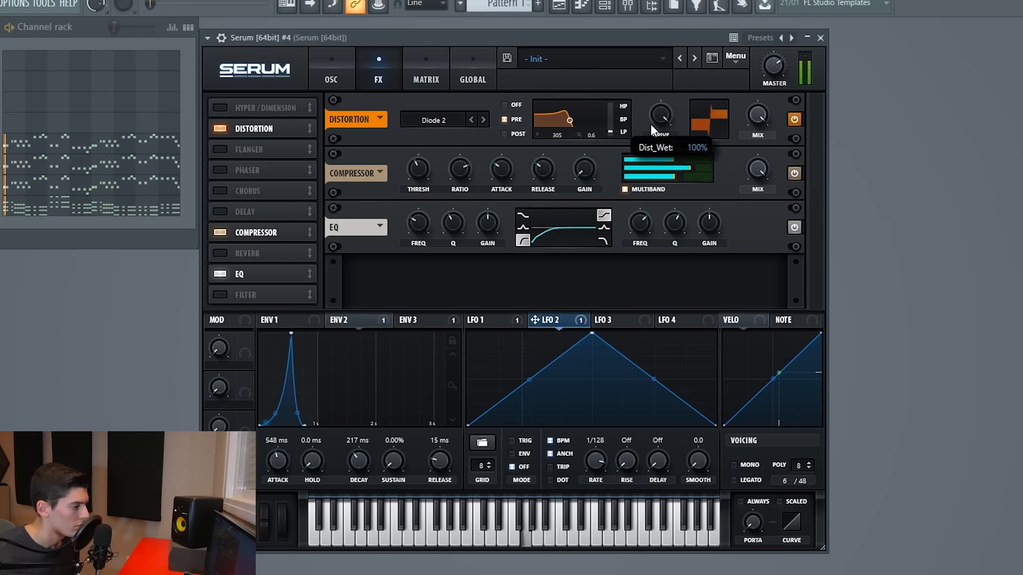
key(ctrl+z)
key(ctrl+z)
key(ctrl+z)
key(ctrl+z)
key(ctrl+z)
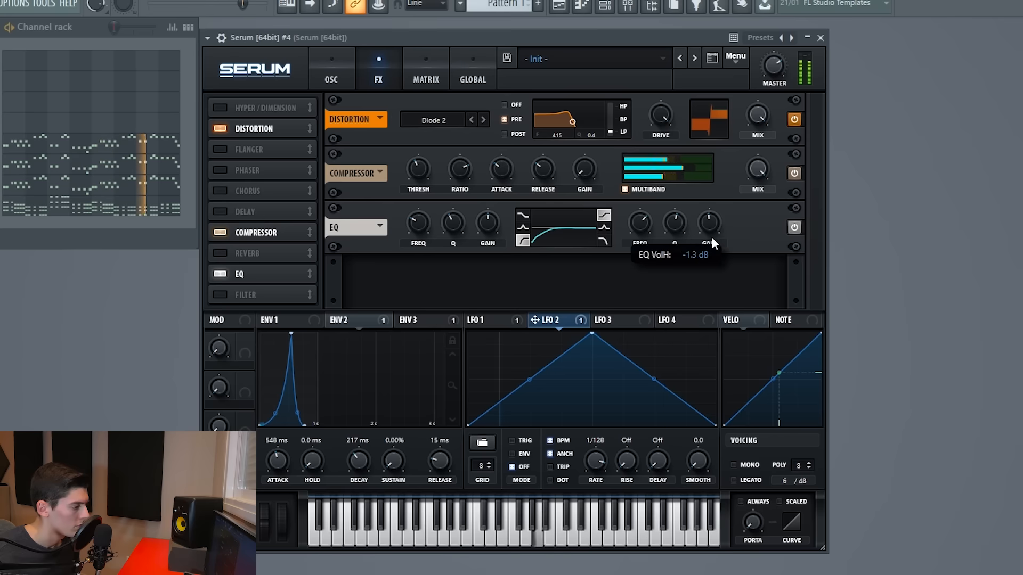
Shorten Env 2's attack to 425 ms and stop playback
key(ctrl+z)
key(ctrl+z)
key(ctrl+z)
key(ctrl+z)
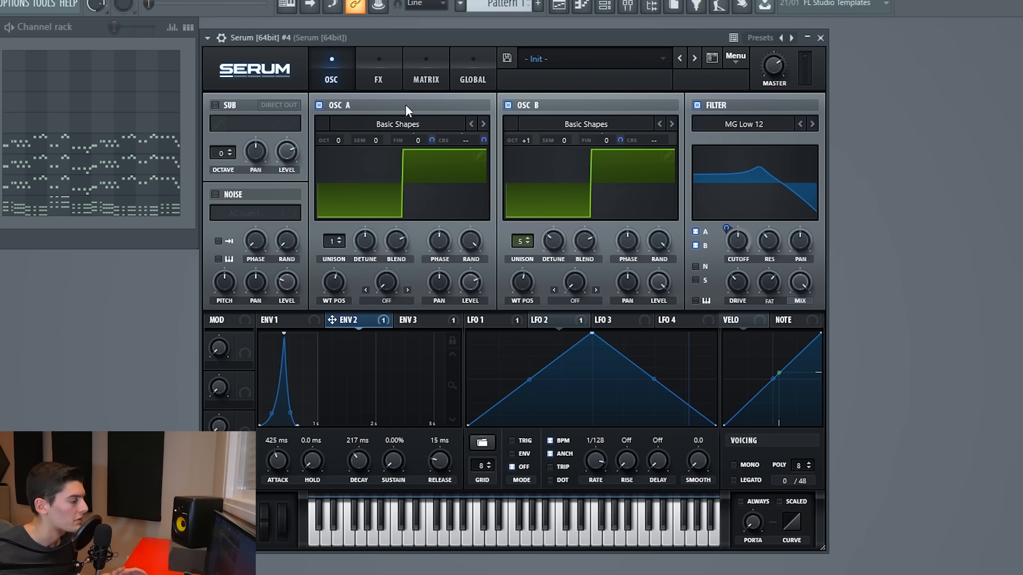
Load the Digital wavetable ICanHasKick into oscillator A, then adjust its wavetable position and the filter cutoff during playback
click(401, 124)
mouse_move(376, 170)
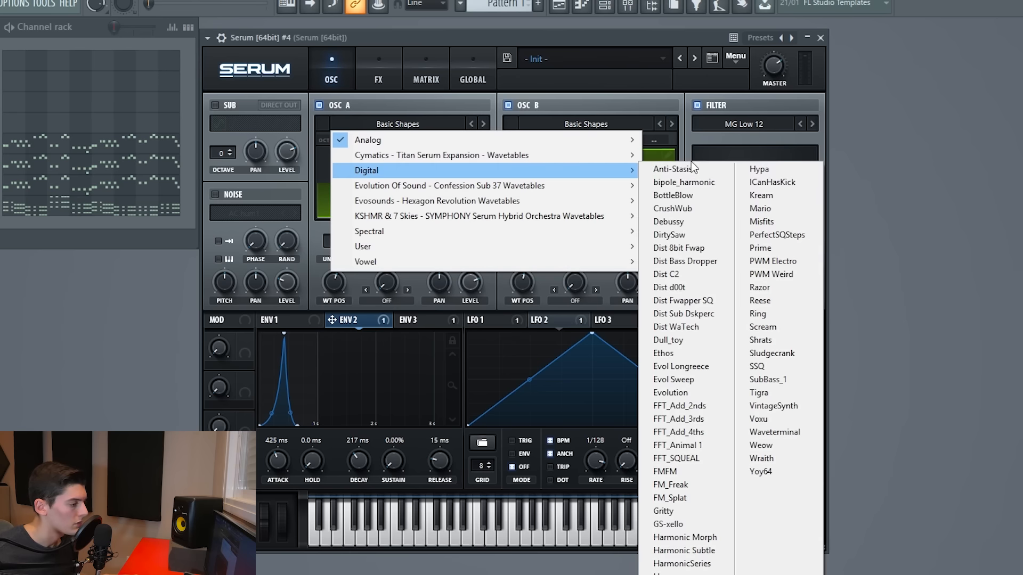
click(753, 183)
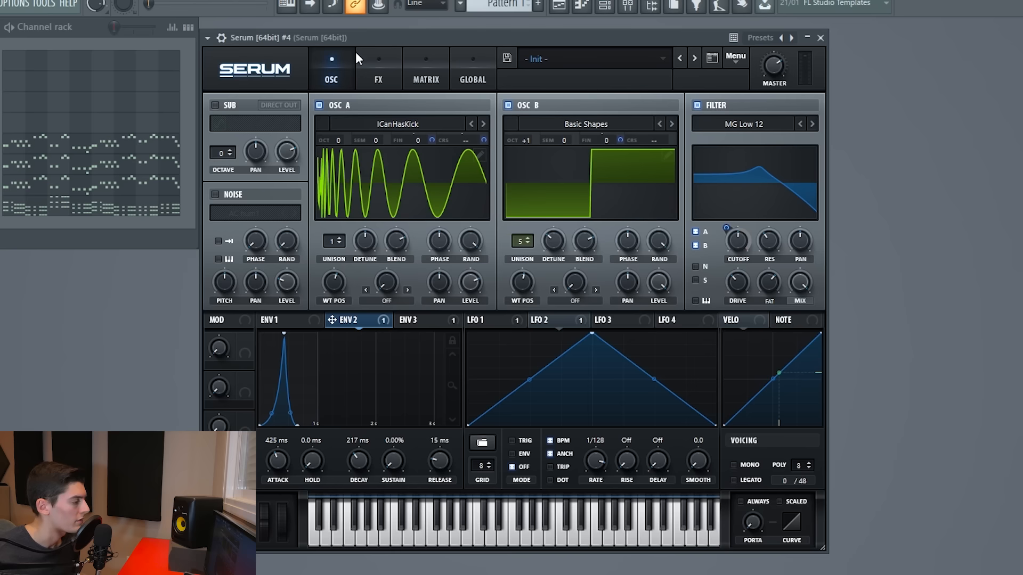
key(space)
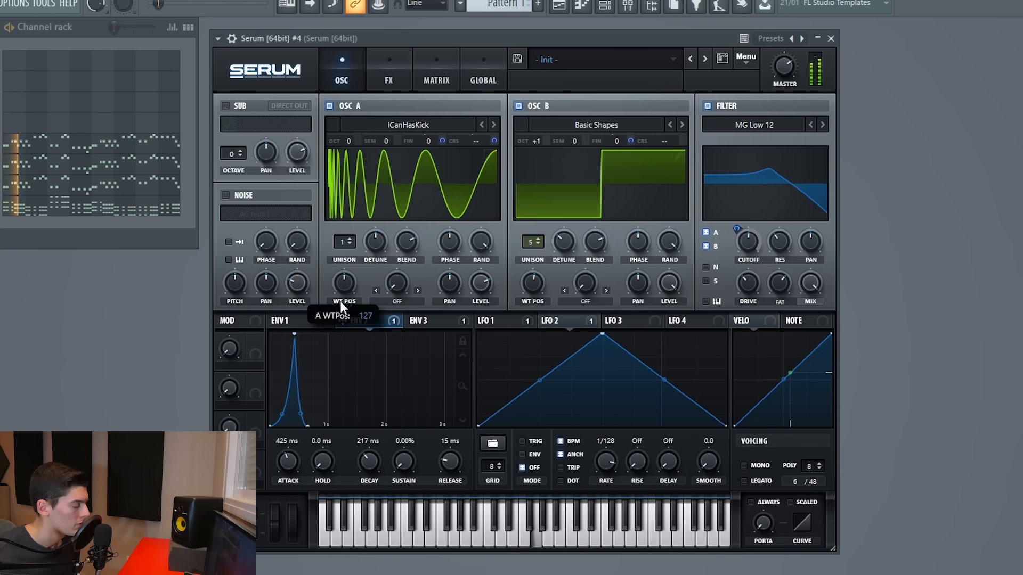
drag(745, 242, 746, 243)
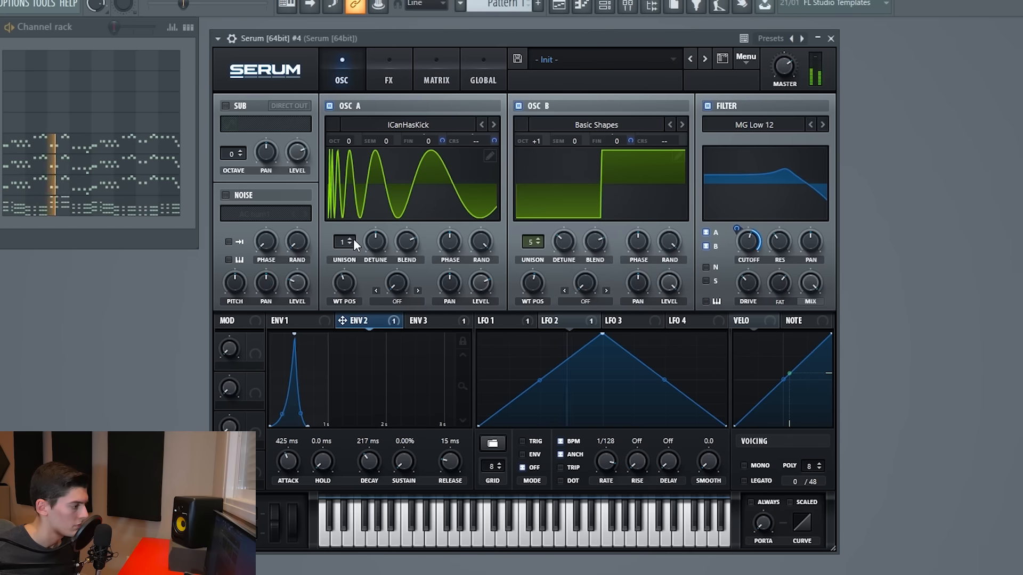
drag(344, 282, 346, 282)
Try oscillator B at octave 0, return it to +1, and fine-tune its level and the filter cutoff modulation
drag(535, 140, 541, 152)
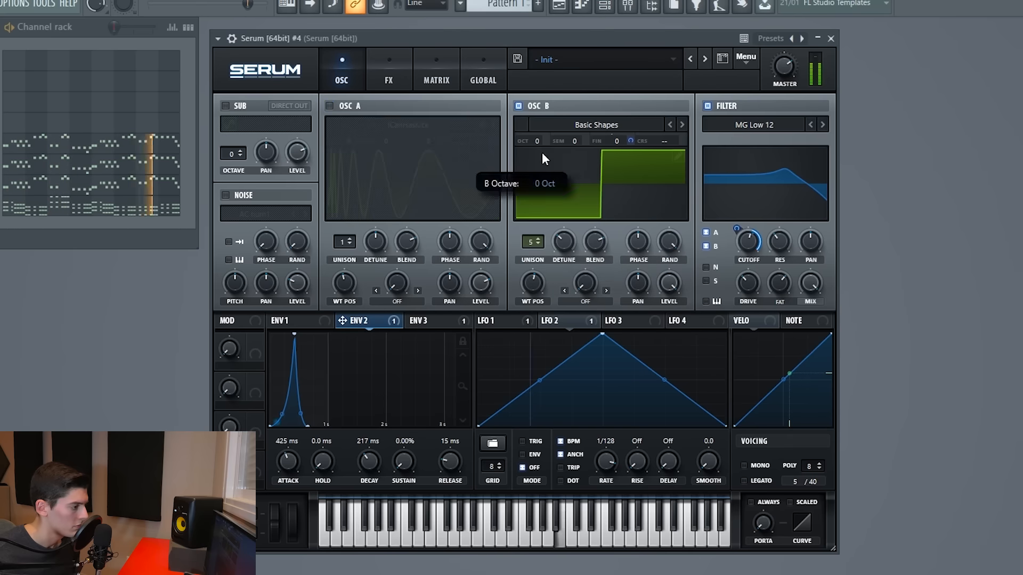
drag(669, 283, 668, 296)
drag(534, 142, 535, 131)
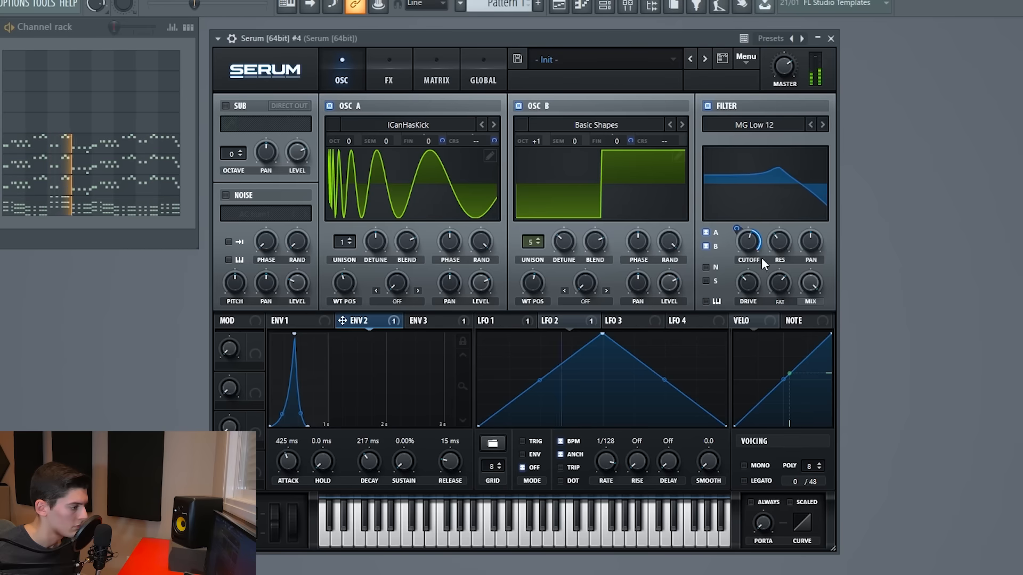
drag(738, 228, 739, 228)
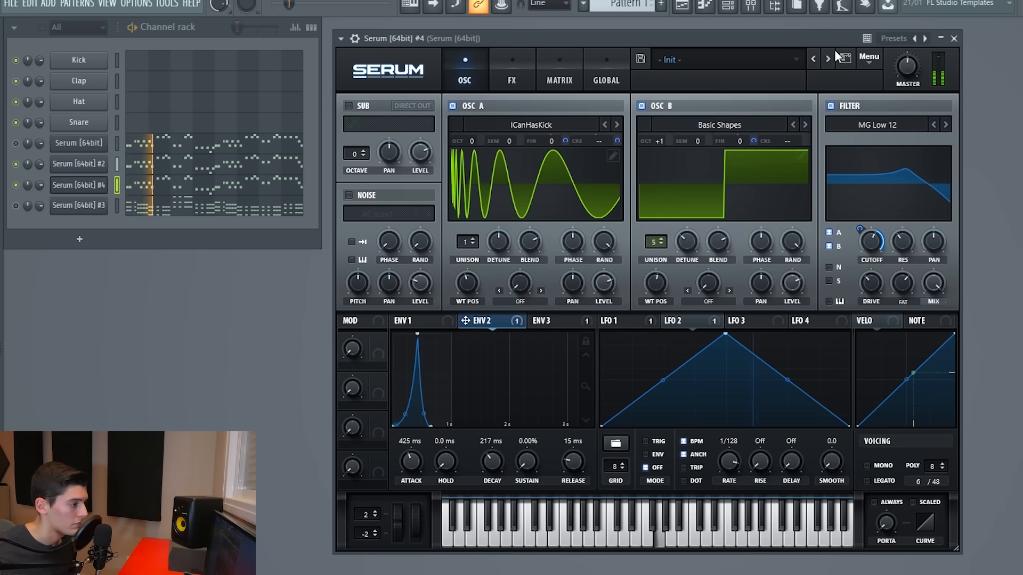
Slightly lower the level of the first Serum mixer track, close the mixer and stop playback
click(750, 6)
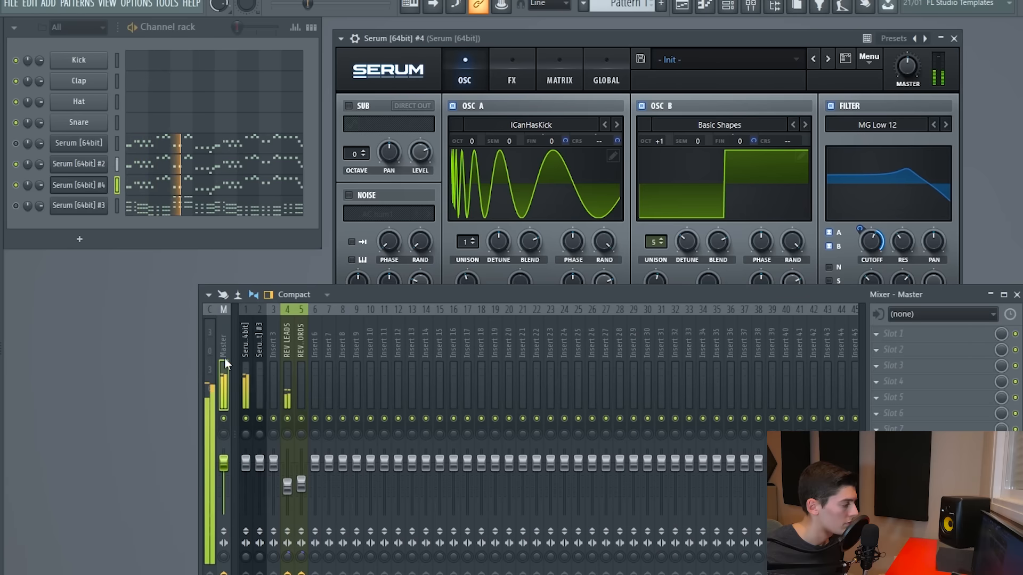
click(246, 465)
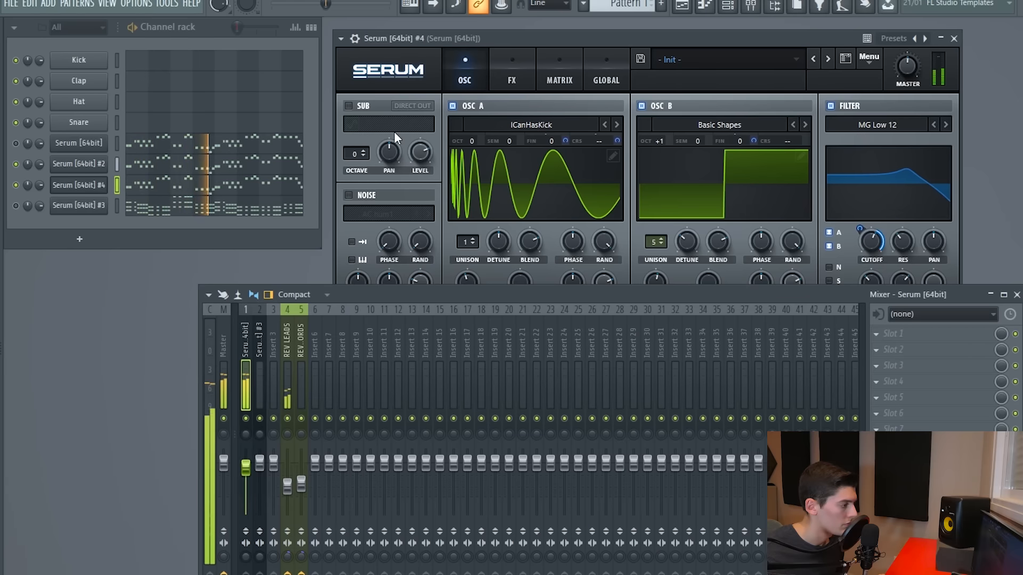
click(1016, 294)
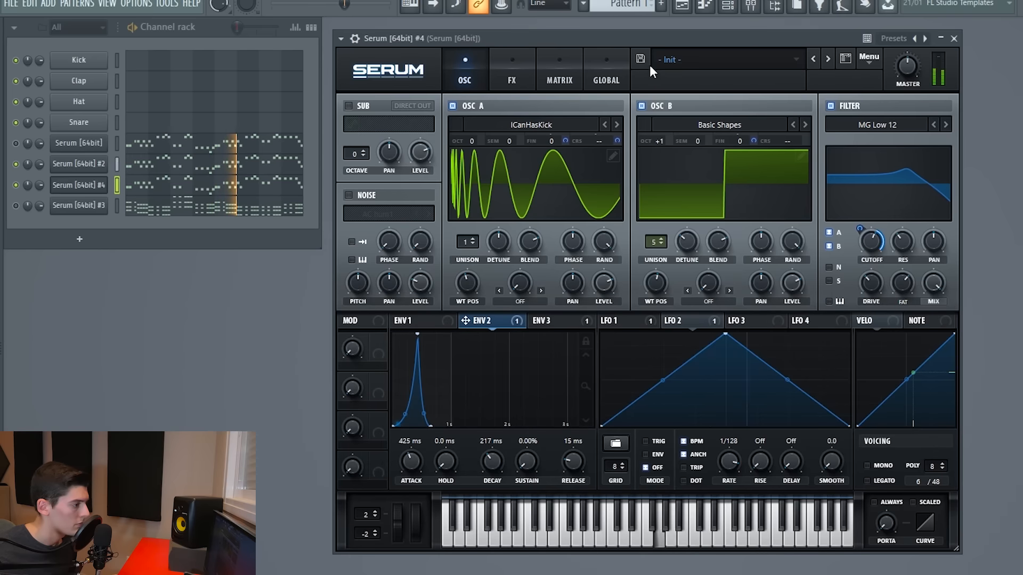
key(space)
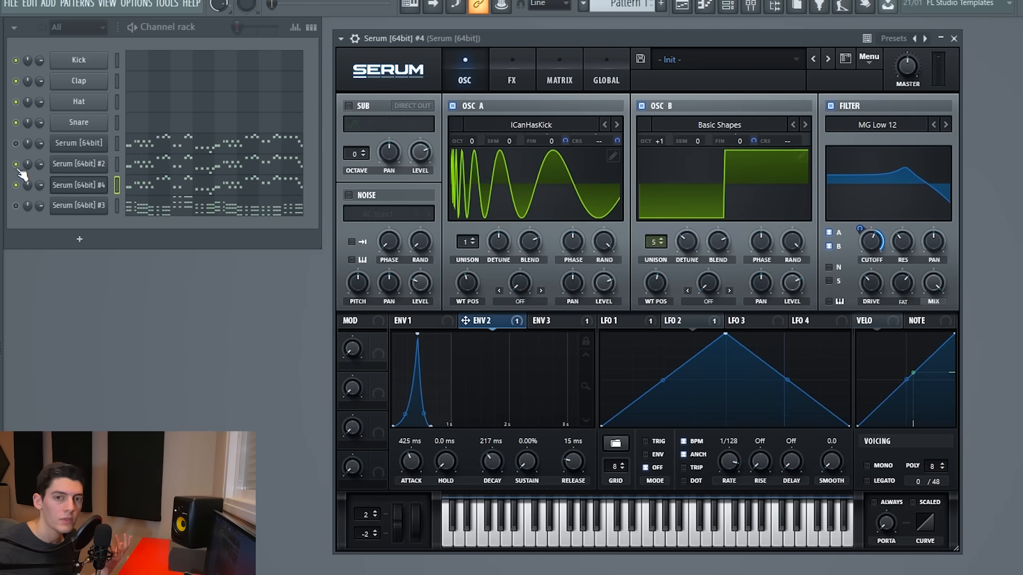
Review the Serum #2 patch and the oscillator and effects settings of Serum #4, muting channel #2 temporarily
click(79, 163)
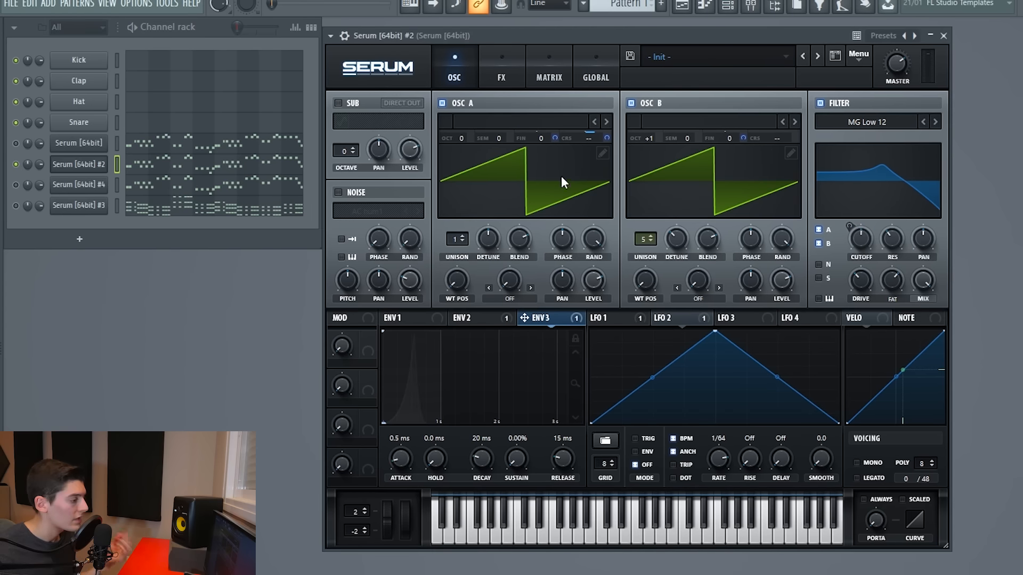
click(16, 164)
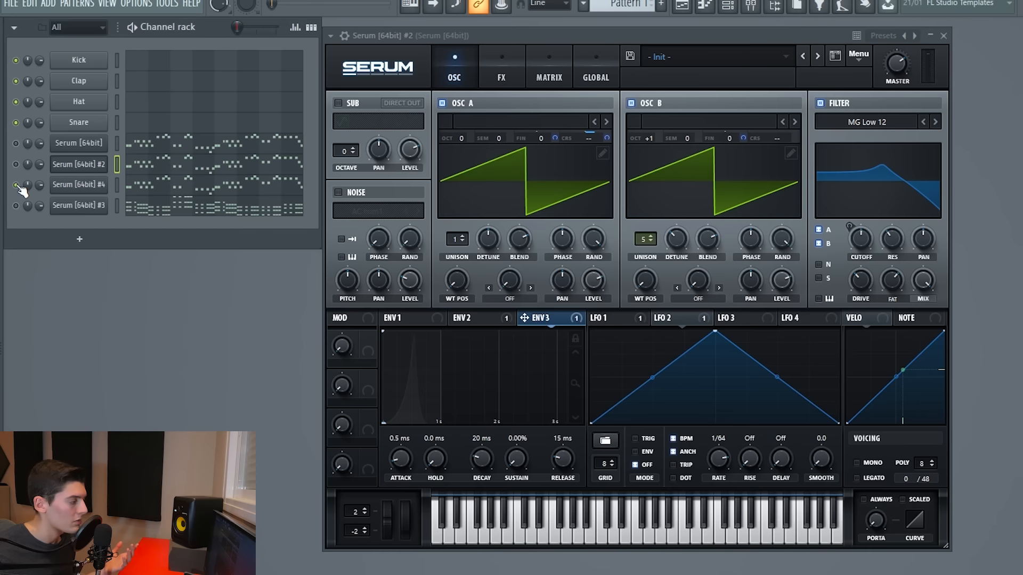
click(85, 187)
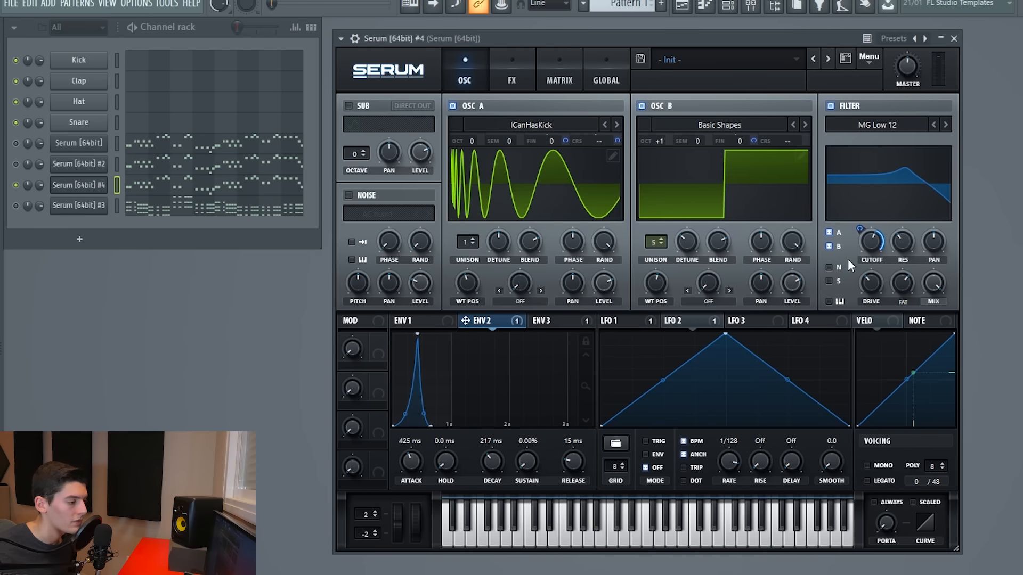
click(512, 85)
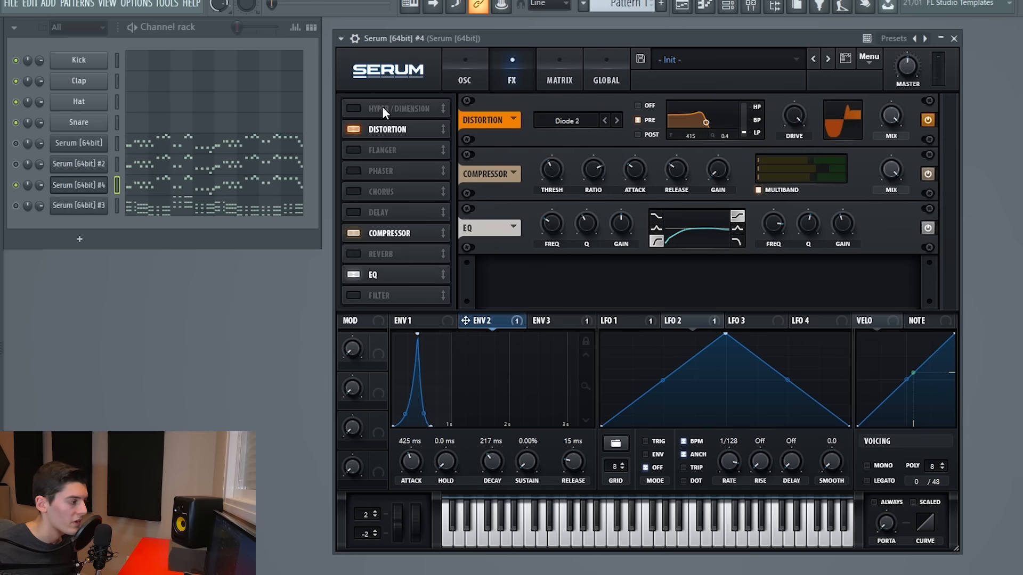
click(467, 73)
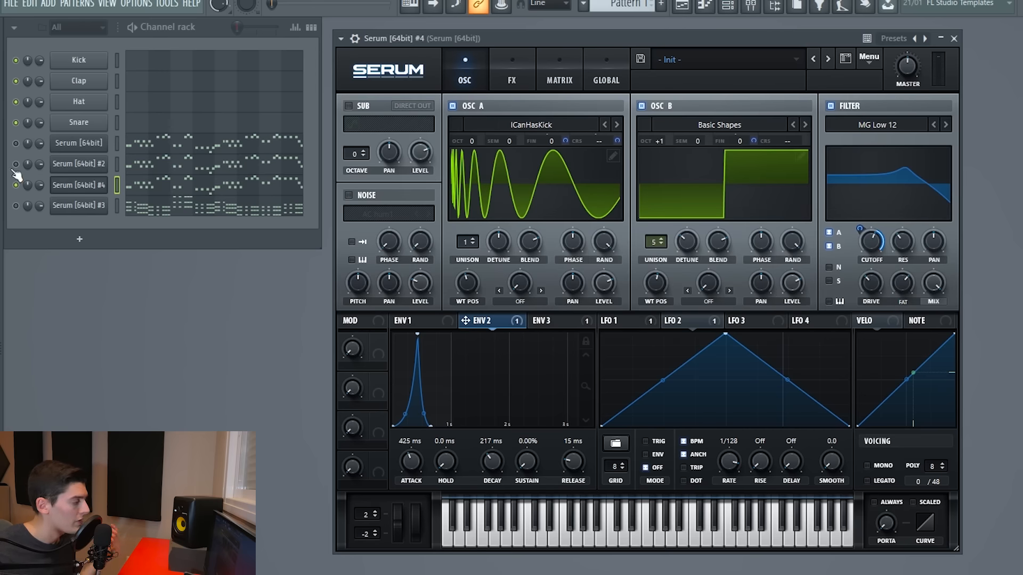
click(16, 164)
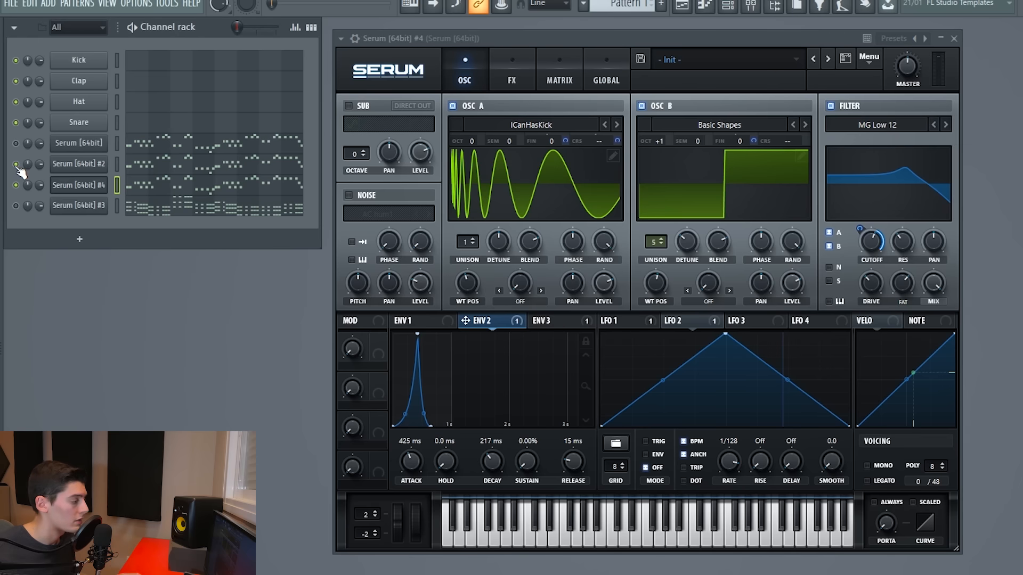
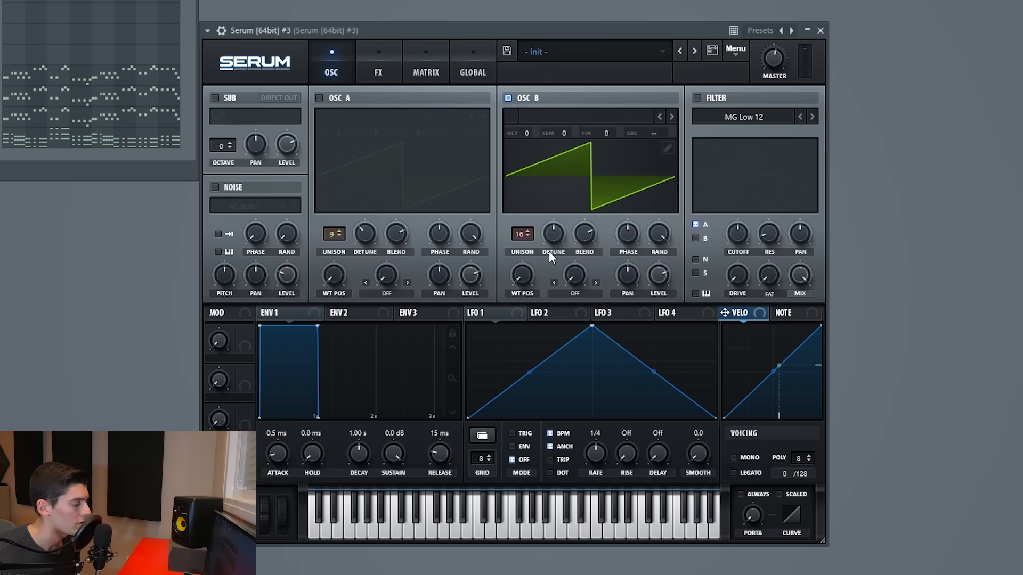
Lower oscillator B's unison detune, raise its blend and switch oscillator A back on
click(551, 236)
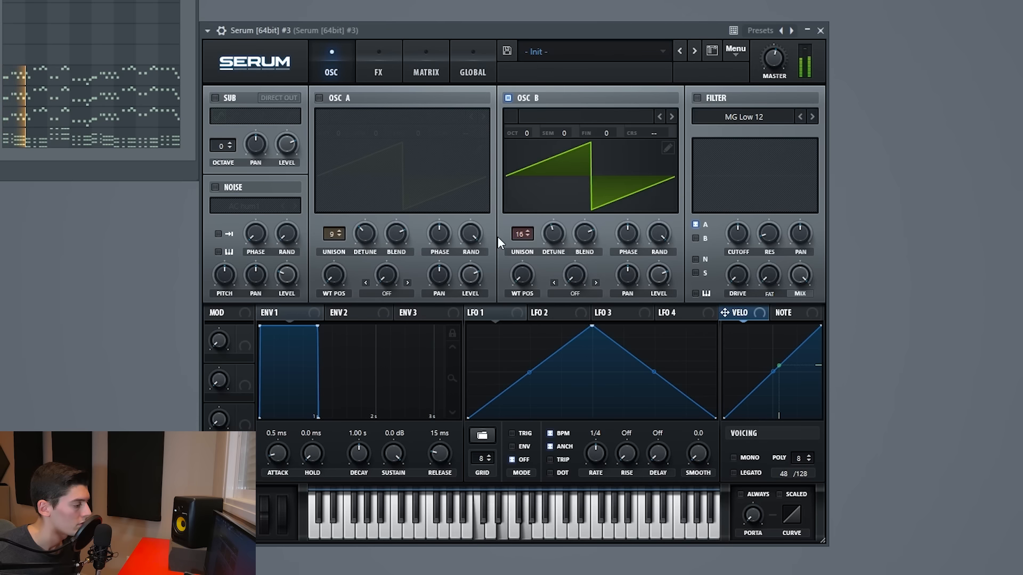
mouse_move(583, 237)
mouse_down()
mouse_move(583, 250)
mouse_move(578, 223)
mouse_up()
click(319, 97)
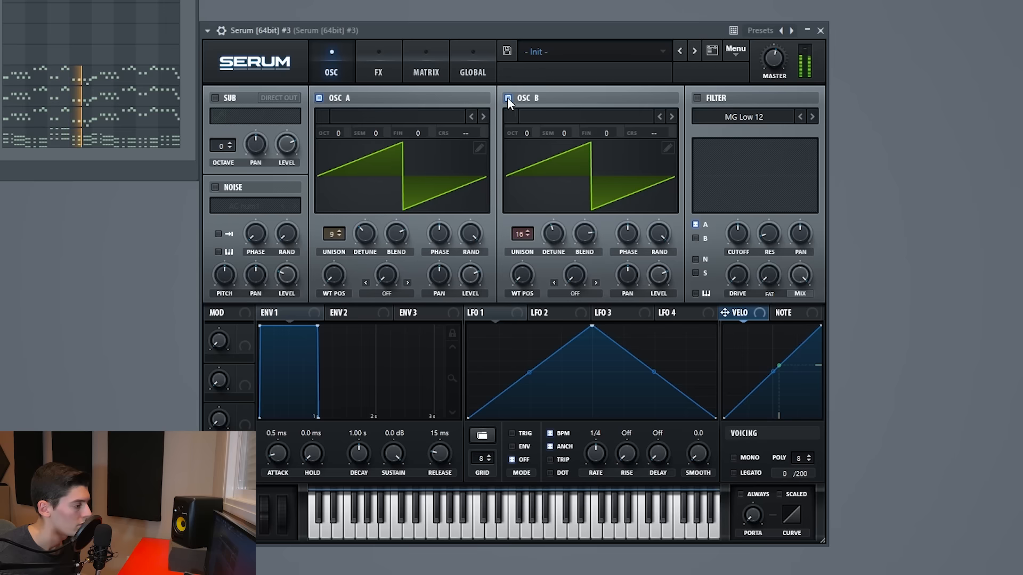
Lower oscillator A's unison blend while oscillator B is temporarily switched off
click(507, 98)
drag(397, 237, 397, 246)
click(508, 97)
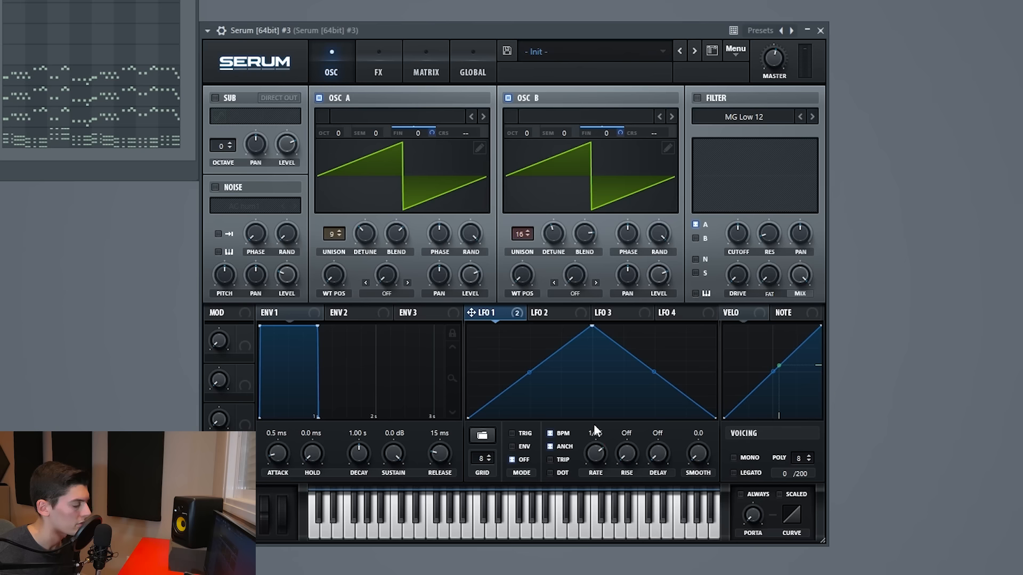
Reduce LFO 1's modulation depth on the fine pitch of oscillators A and B, auditioning each oscillator alone
drag(461, 27, 462, 30)
drag(439, 129, 453, 201)
drag(616, 130, 621, 165)
click(318, 100)
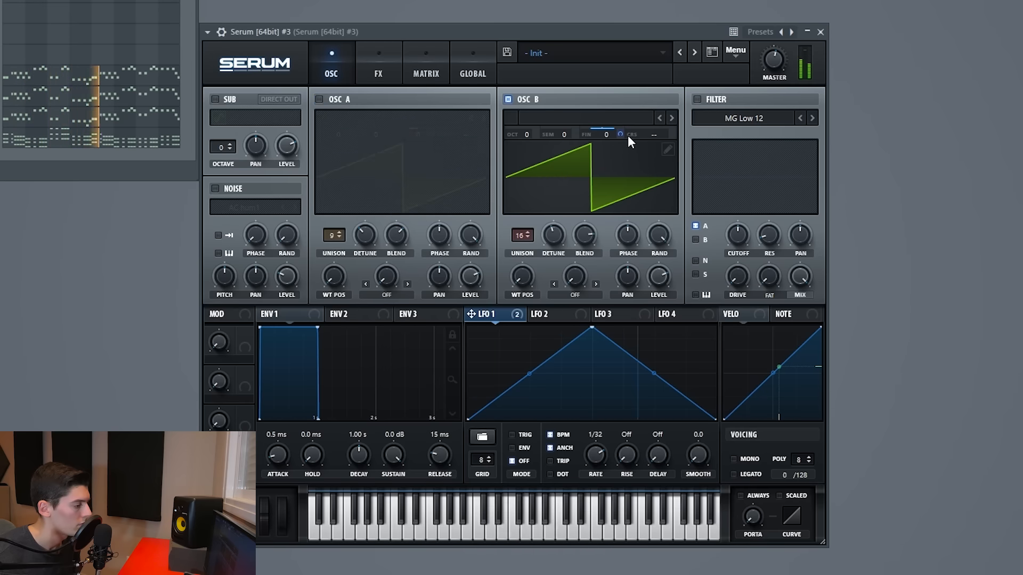
click(319, 100)
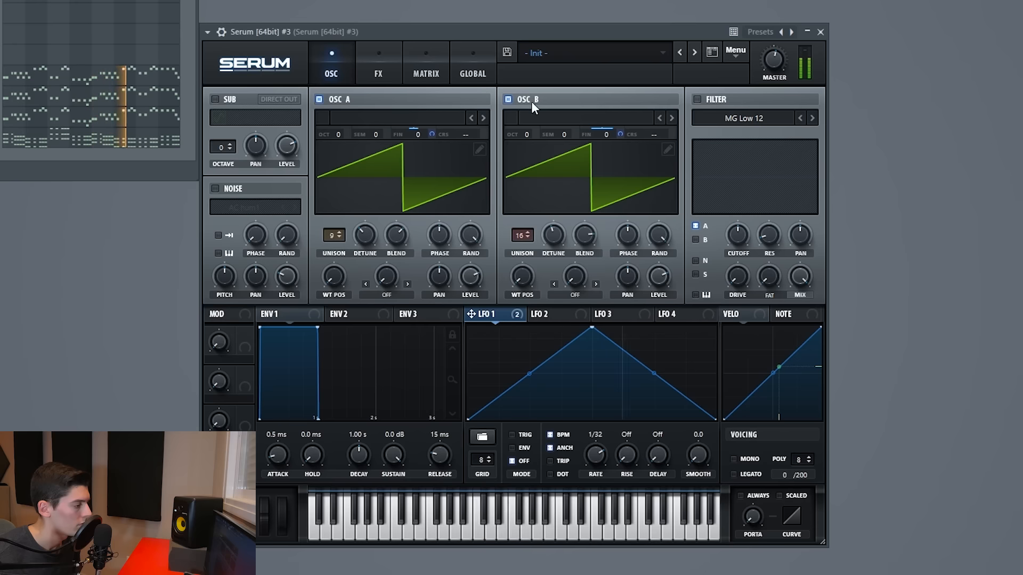
click(507, 100)
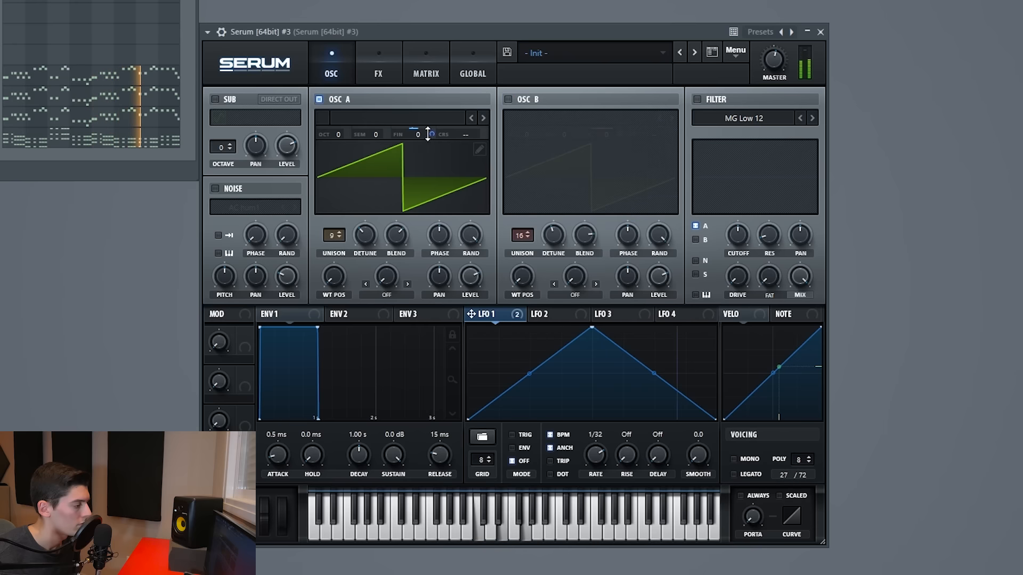
click(507, 99)
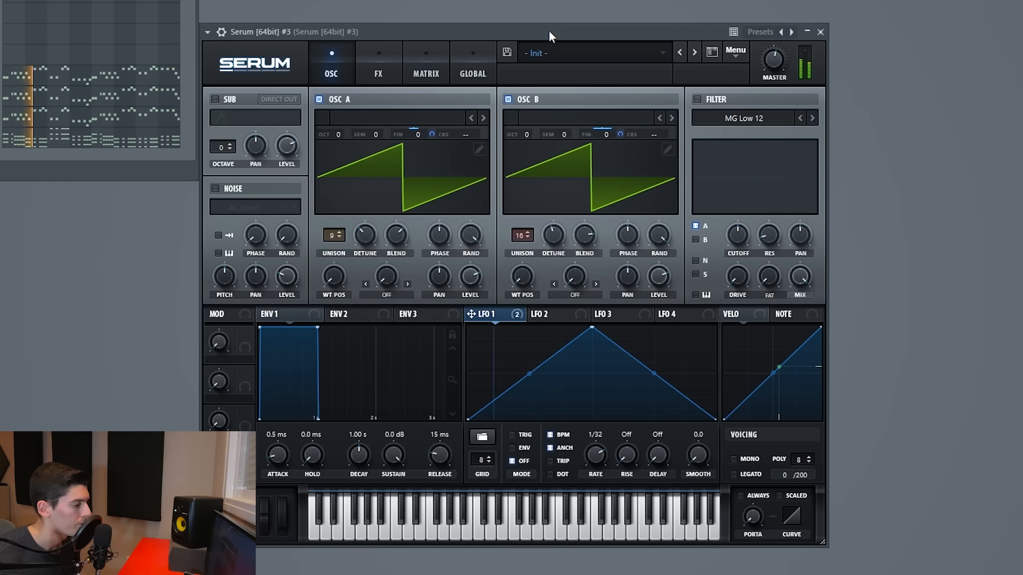
Add Hyper/Dimension with a dimension size of 28%, a reduced dimension mix and a Hyper mix of 33%, comparing it against bypass
click(363, 64)
key(space)
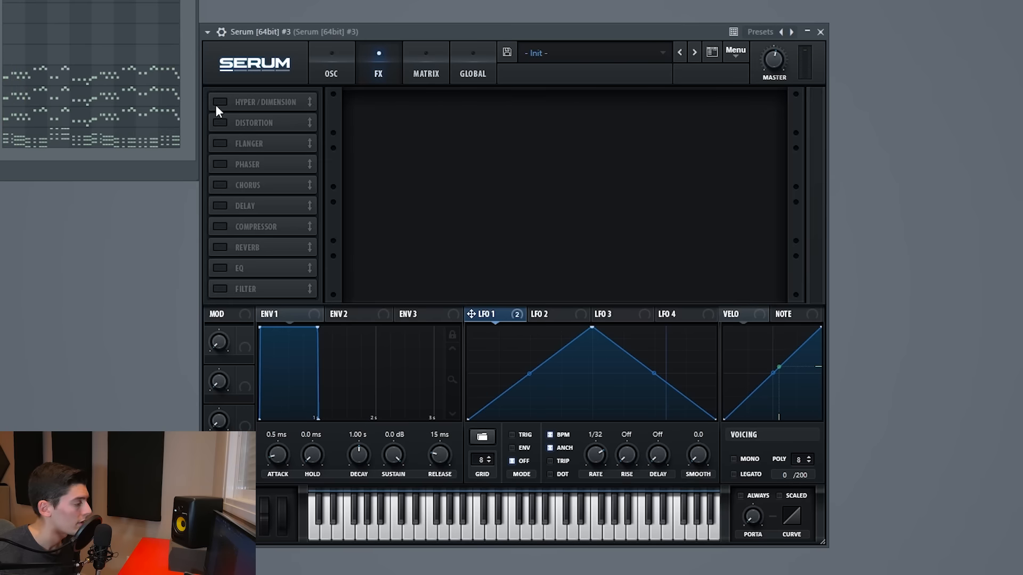
click(250, 103)
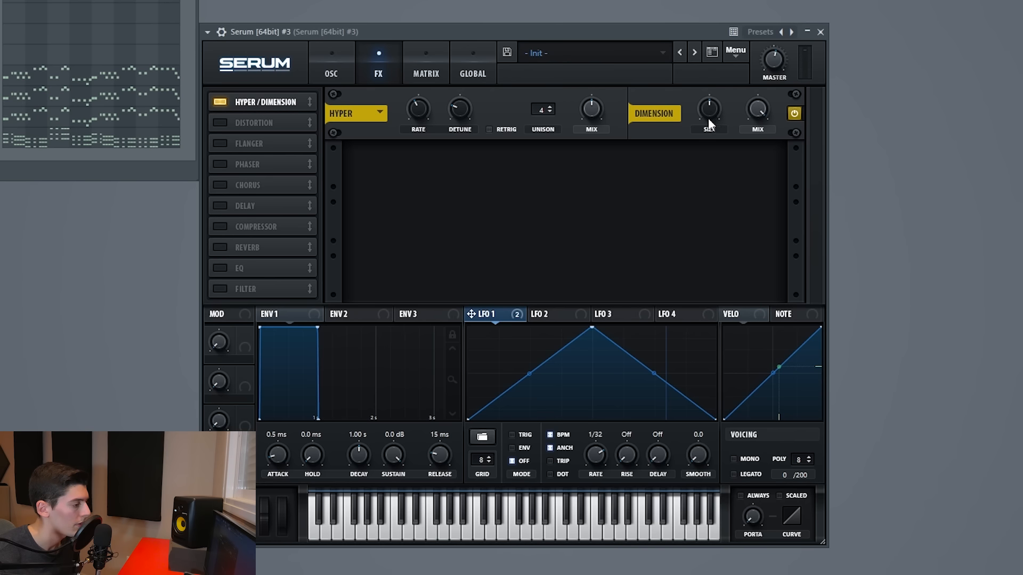
drag(706, 116, 713, 157)
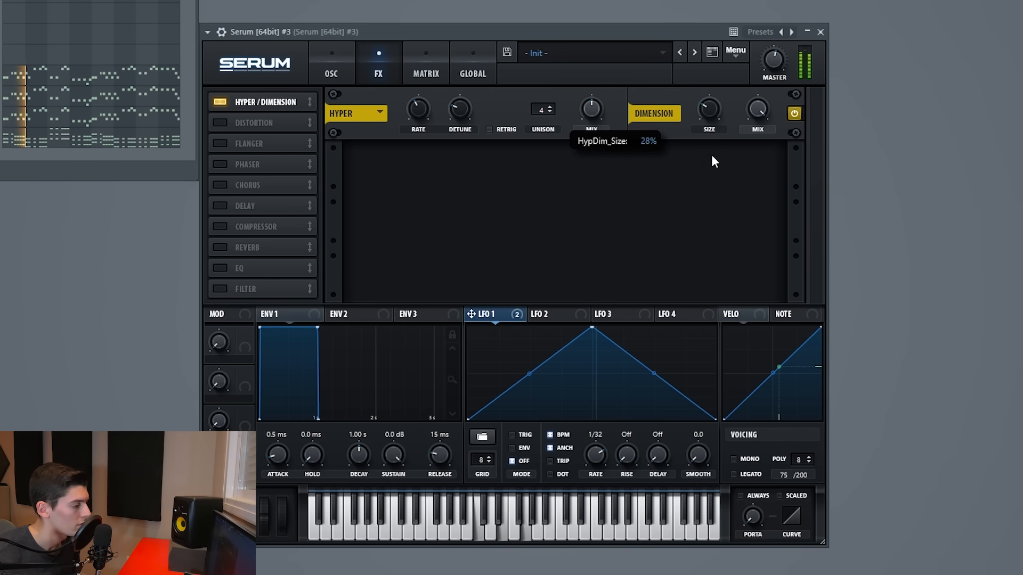
drag(757, 110, 758, 253)
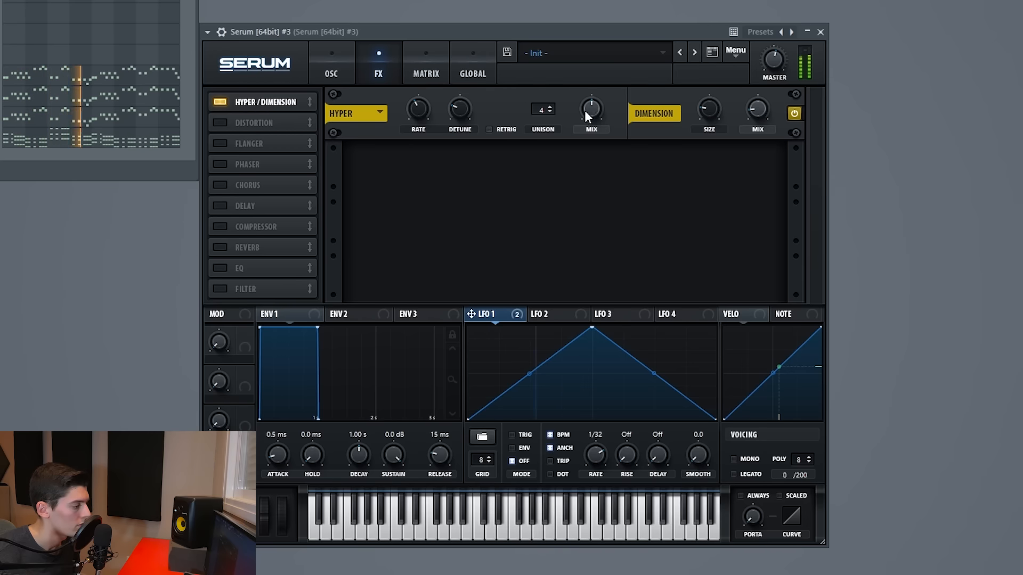
mouse_move(457, 109)
mouse_down()
mouse_move(461, 36)
mouse_move(466, 120)
mouse_up()
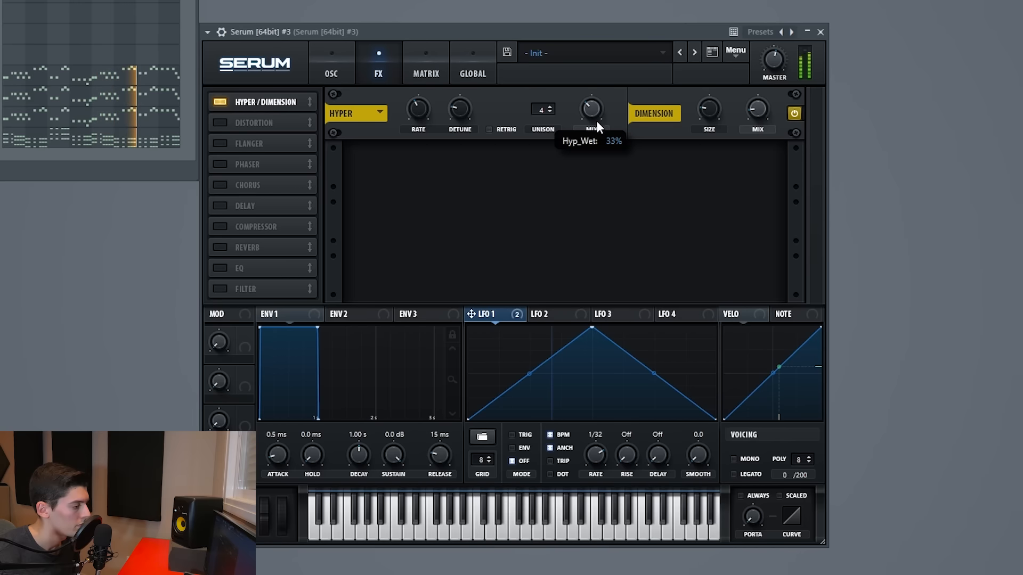
click(219, 103)
click(219, 103)
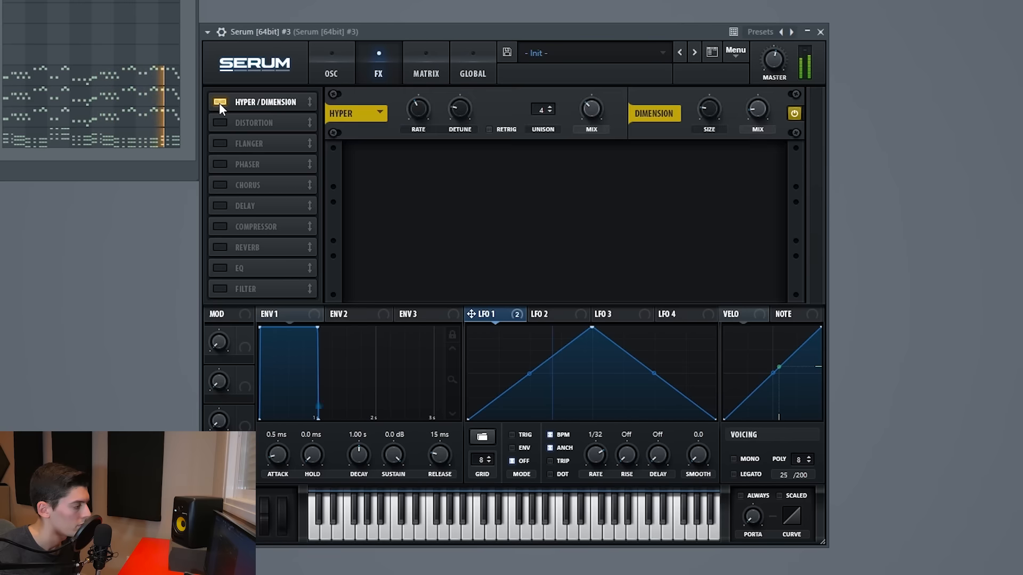
Add Sin Fold distortion, raise its drive and lower its mix to 11%, comparing it against bypass
click(219, 123)
click(430, 170)
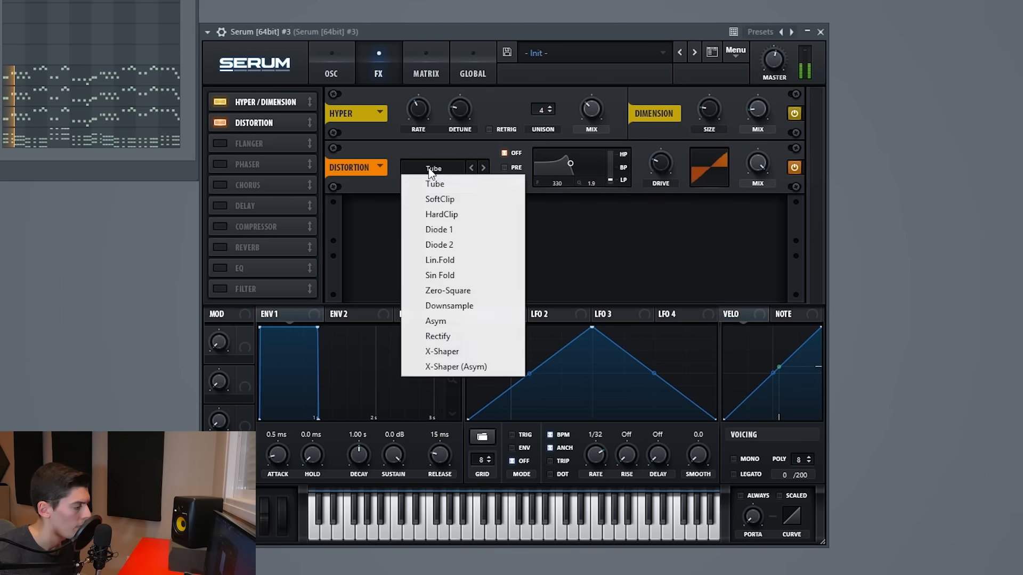
click(441, 274)
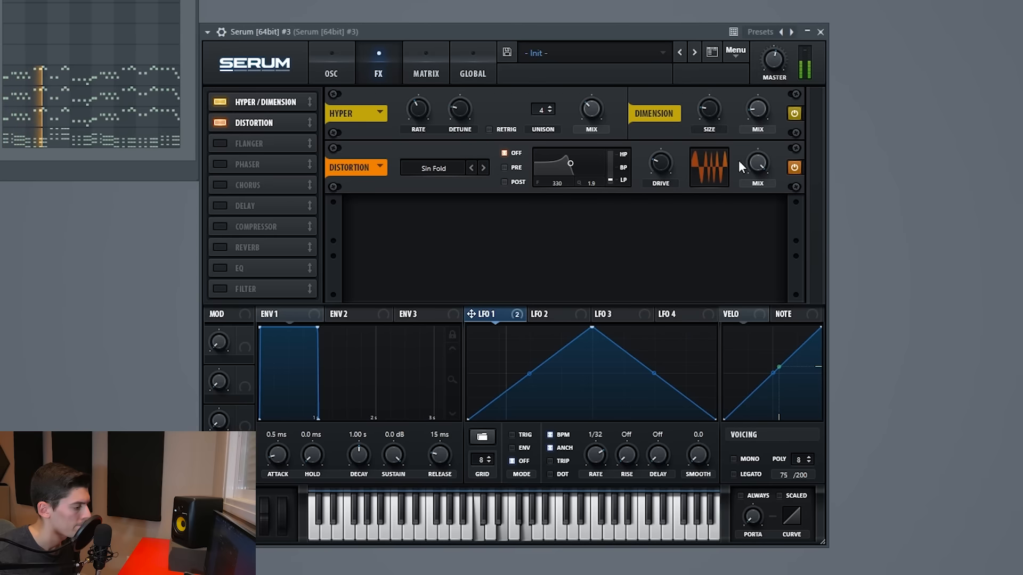
drag(660, 165, 660, 95)
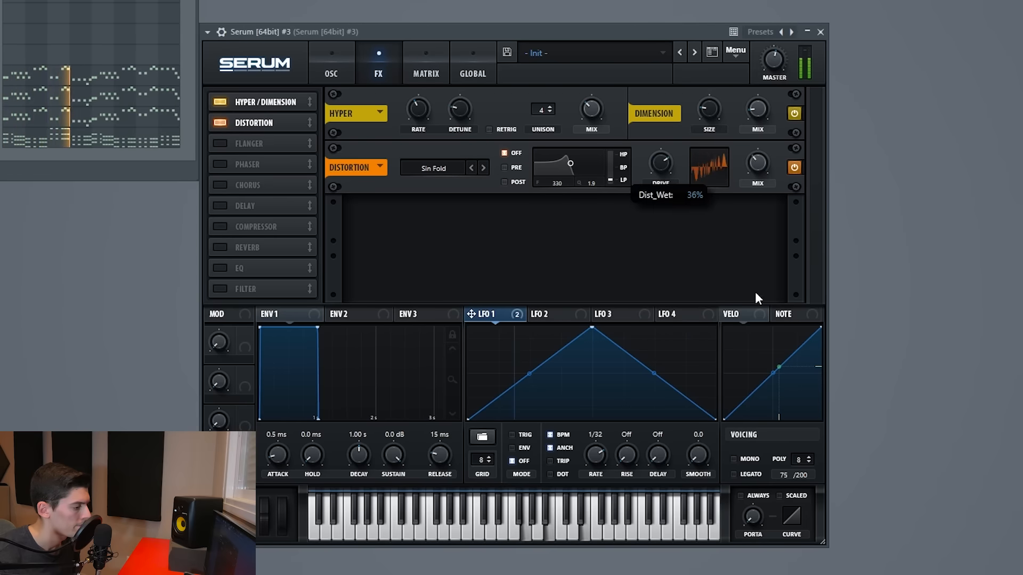
click(792, 169)
click(793, 169)
mouse_move(762, 169)
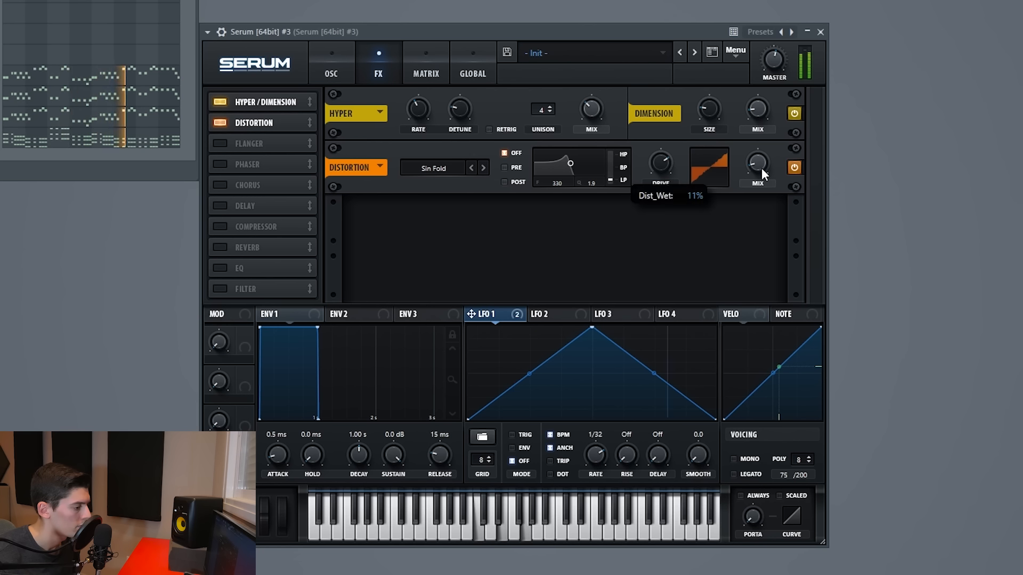
Add Chorus at 100% mix, raise its rate and low-pass cutoff, and lower delay 1 while the melody plays
key(space)
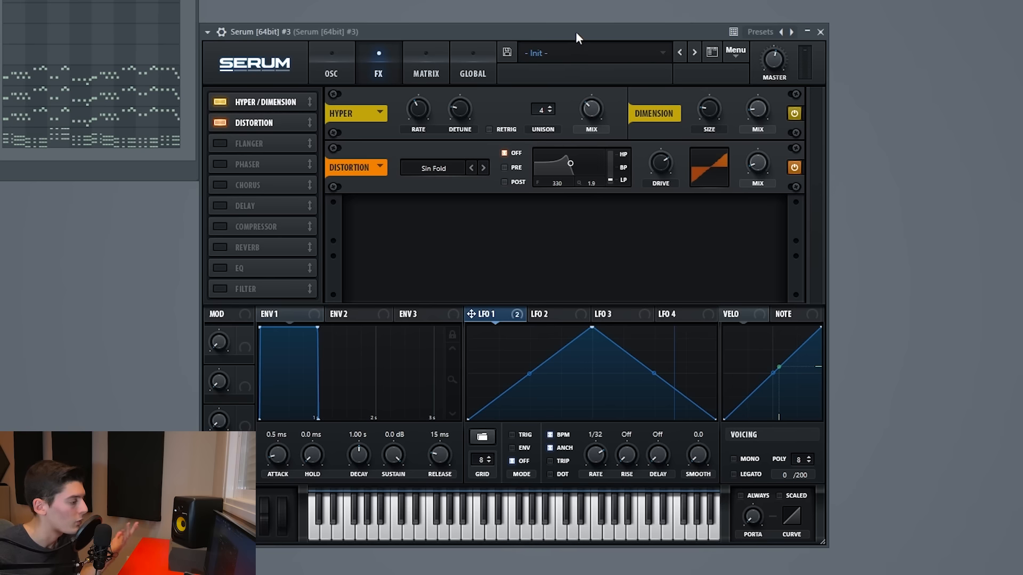
drag(576, 33, 572, 20)
click(252, 176)
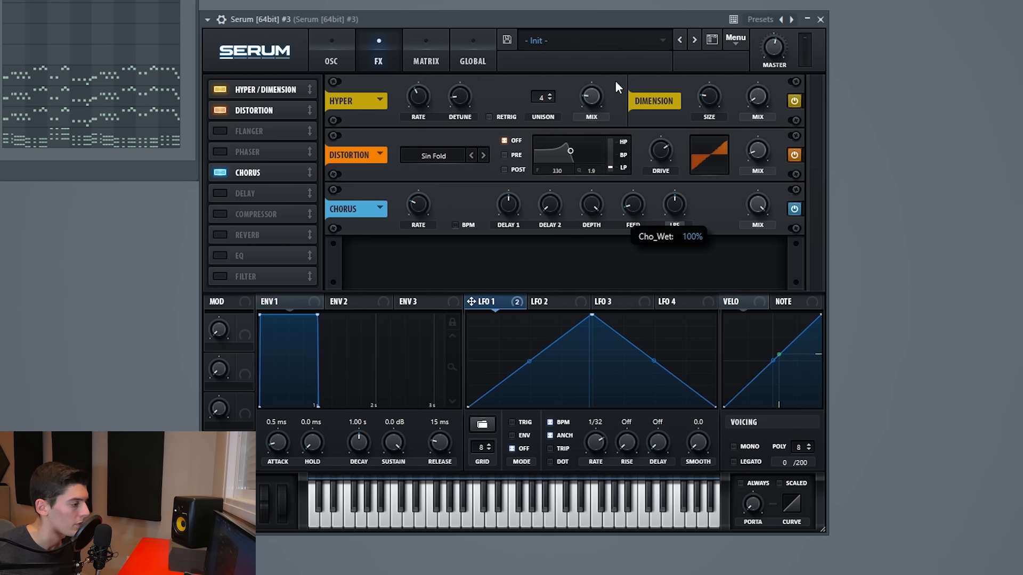
key(space)
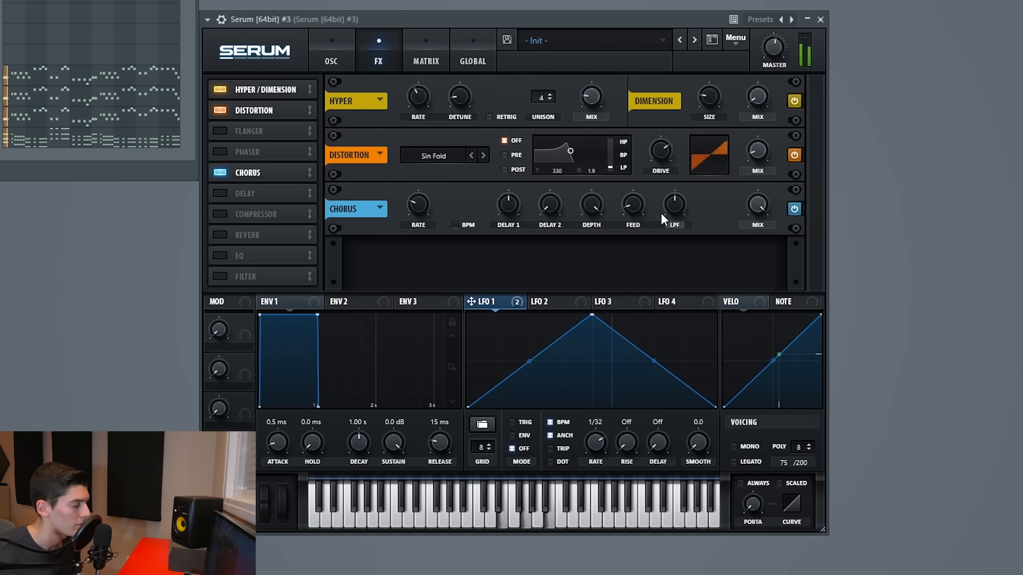
mouse_move(417, 215)
mouse_down()
mouse_move(415, 159)
mouse_move(426, 220)
mouse_up()
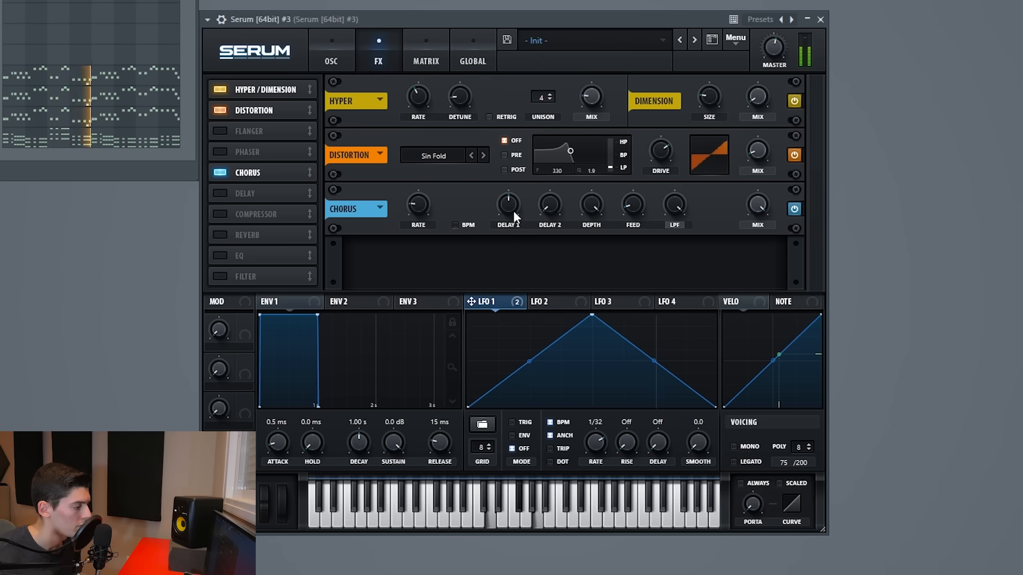
drag(675, 210, 676, 165)
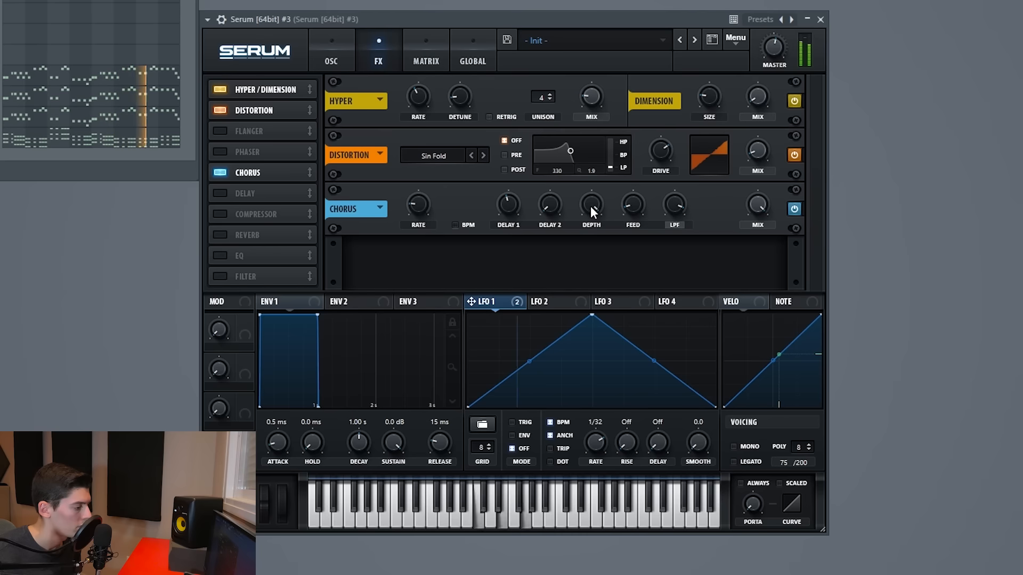
Set the chorus depth to 26.0 ms, adjust its feedback and bring its mix down to a low level
drag(590, 206, 589, 111)
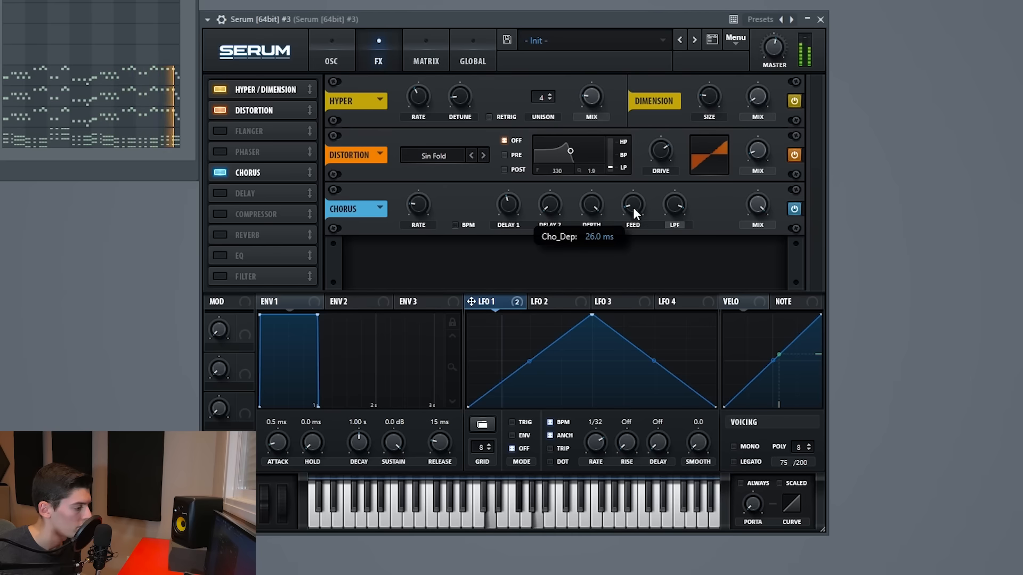
mouse_move(634, 207)
mouse_down()
mouse_move(630, 185)
mouse_move(632, 218)
mouse_up()
drag(765, 210, 753, 371)
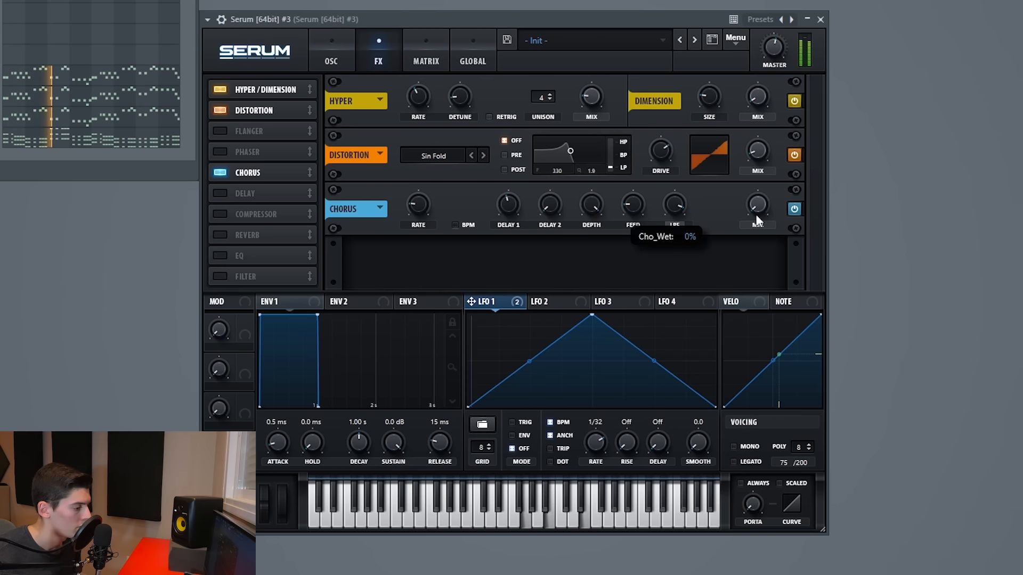
drag(757, 209, 756, 205)
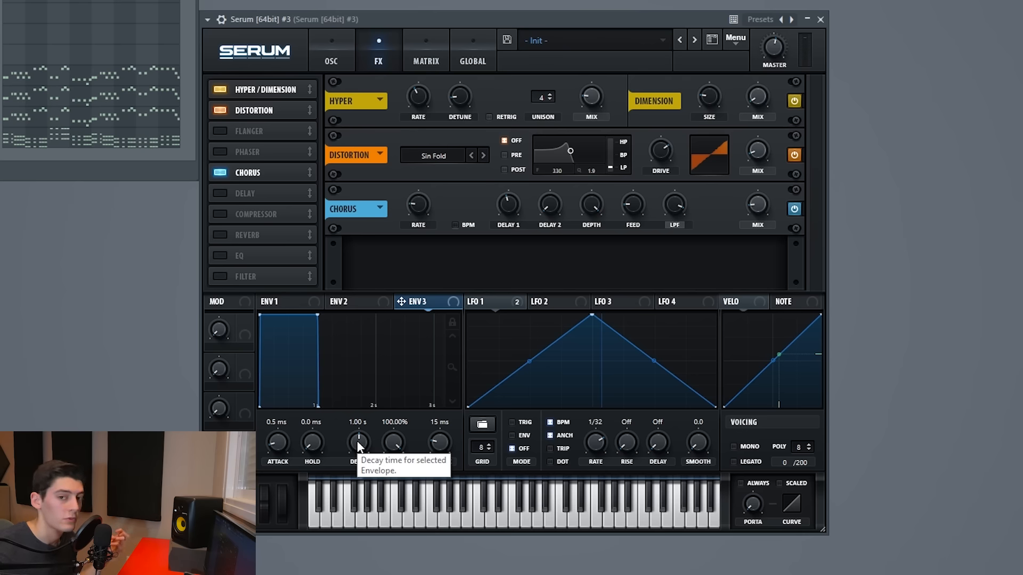
Shape envelope 3 with 0% sustain and 181 ms decay, and modulate the chorus mix with it, auditioning different amounts
drag(388, 442, 384, 511)
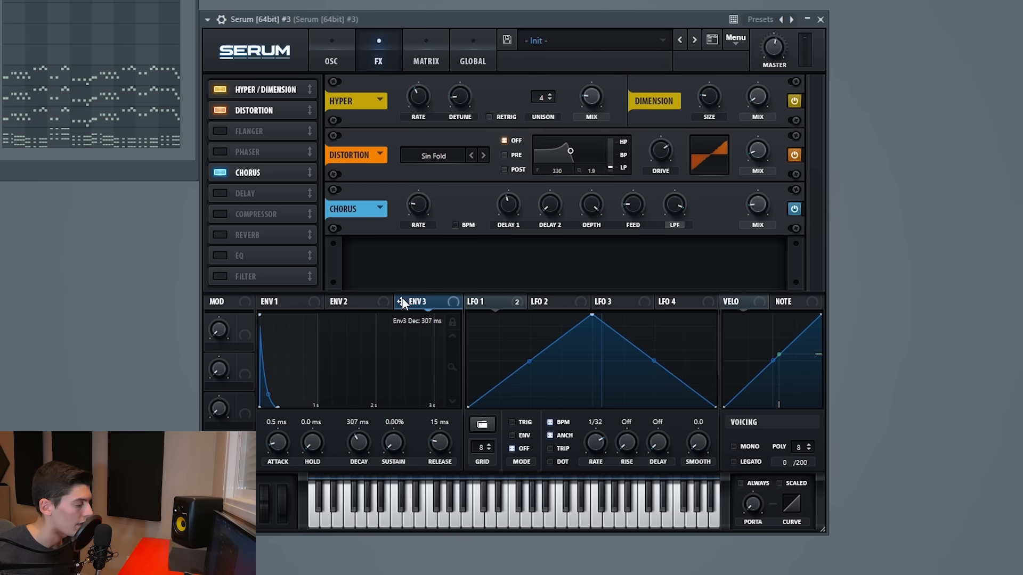
drag(747, 191, 747, 277)
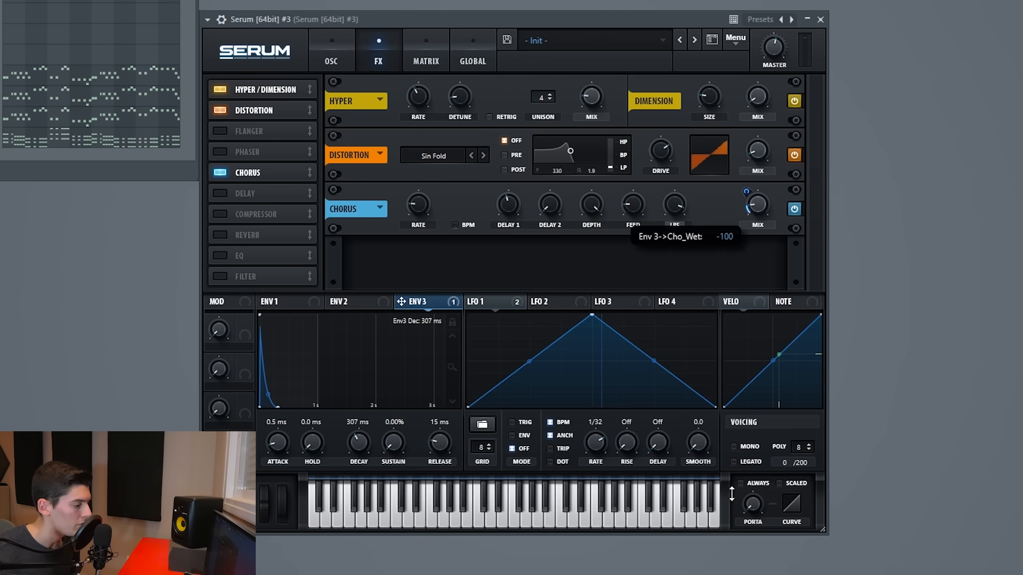
key(space)
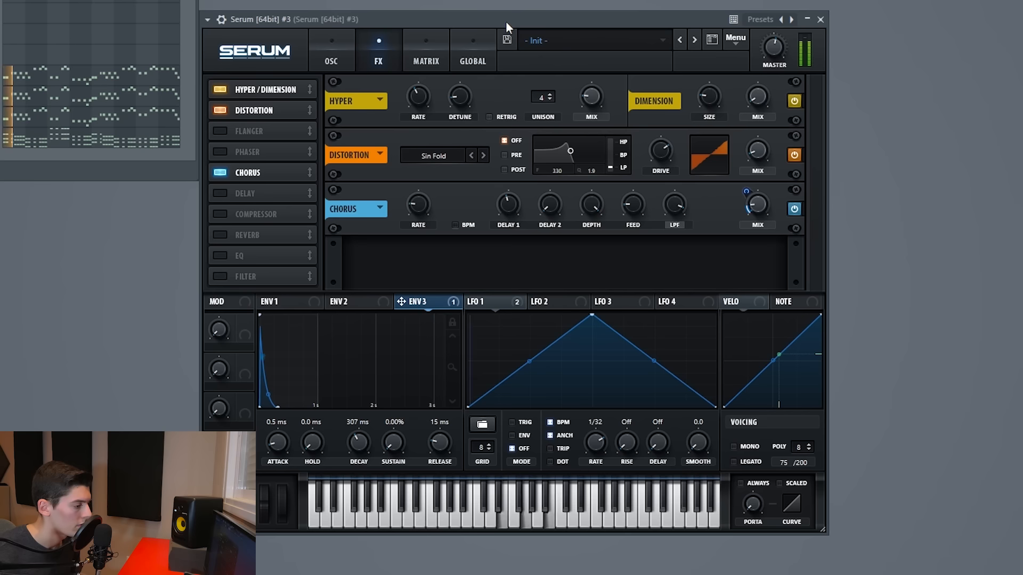
mouse_move(745, 188)
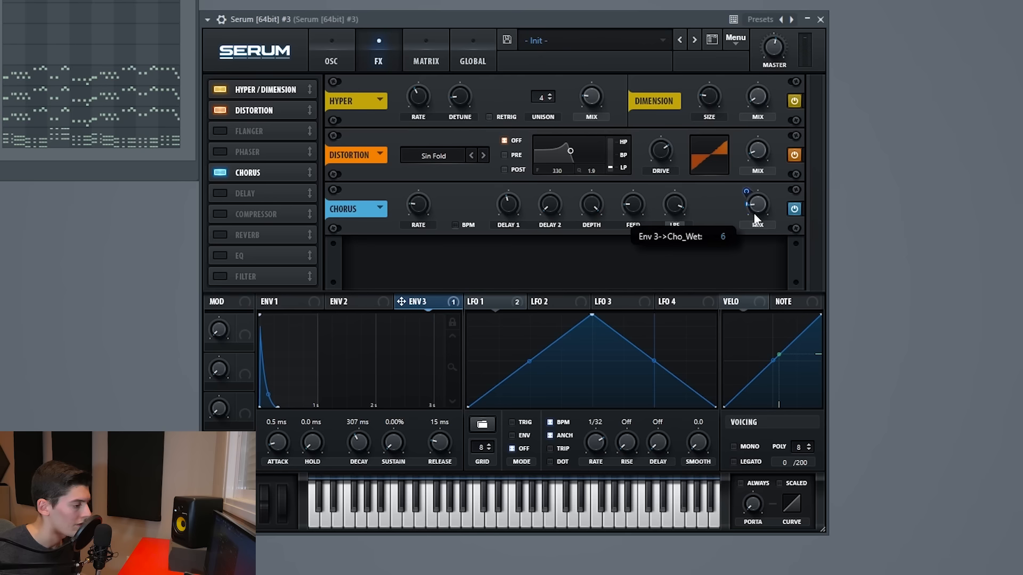
drag(758, 222, 761, 209)
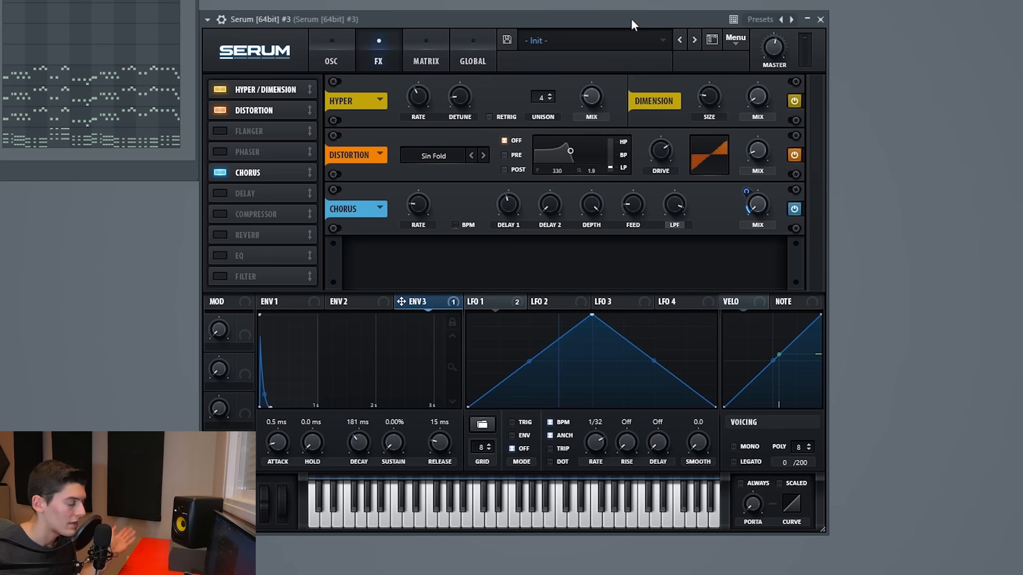
Add a multiband Compressor after the chorus and adjust its threshold during playback
click(222, 214)
click(625, 279)
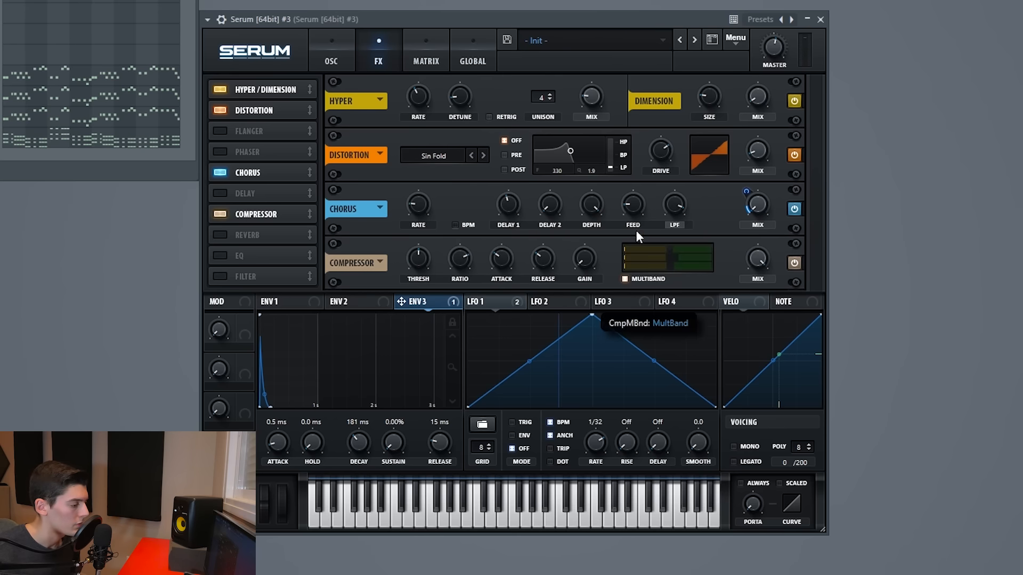
key(space)
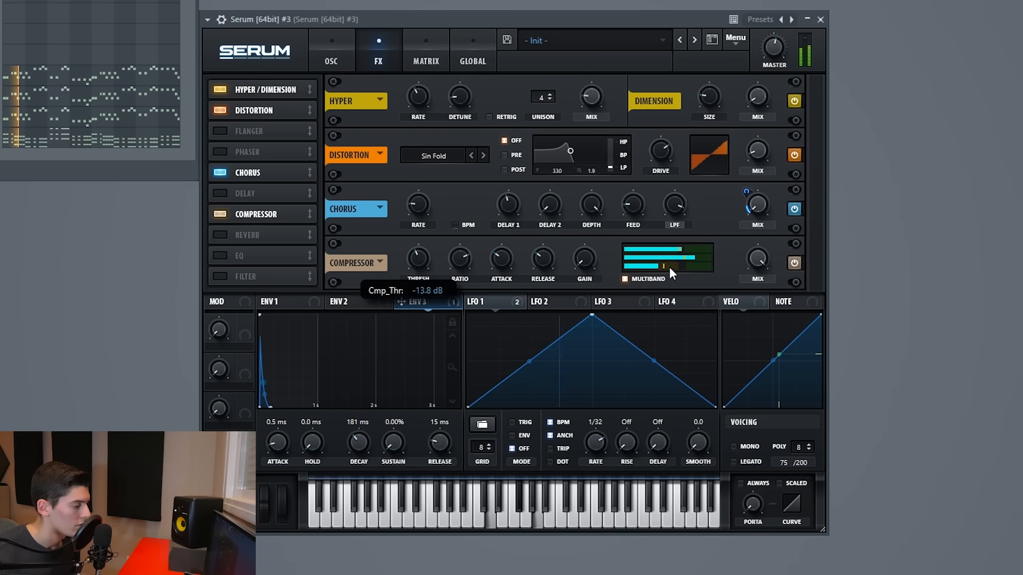
mouse_move(701, 267)
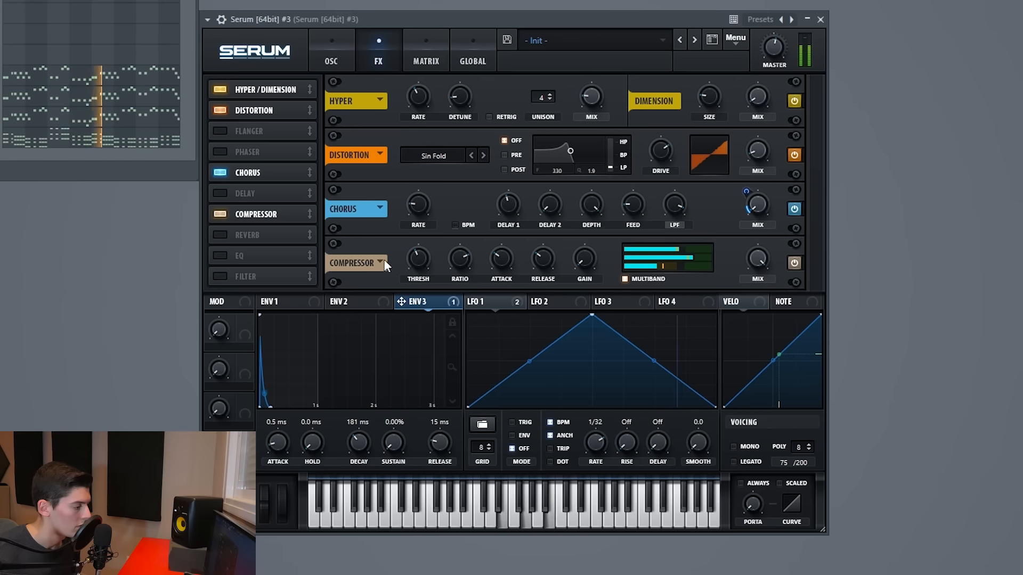
Add an EQ with a low cut at 37% Q, and adjust the high band's gain and frequency
click(226, 256)
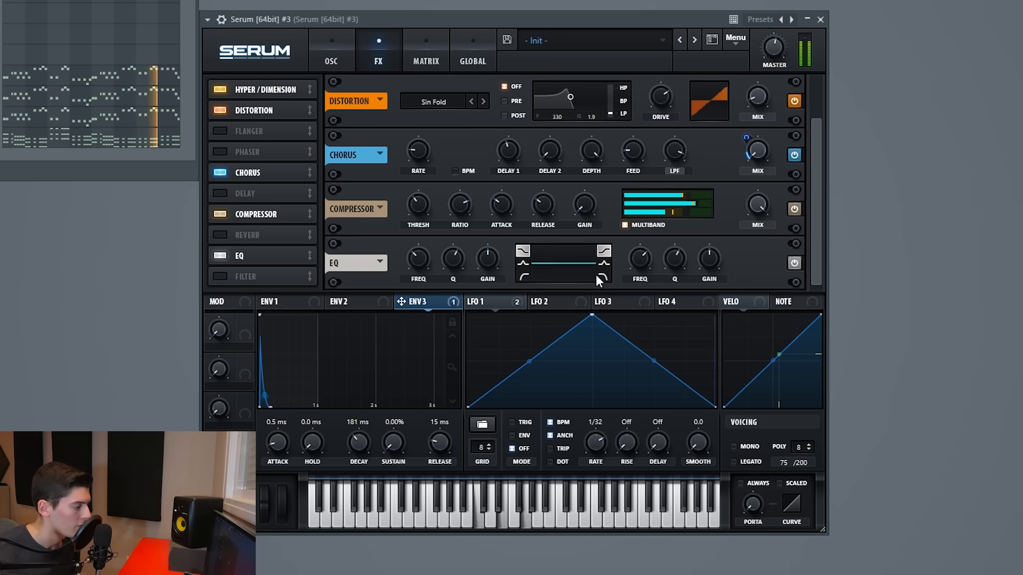
click(522, 275)
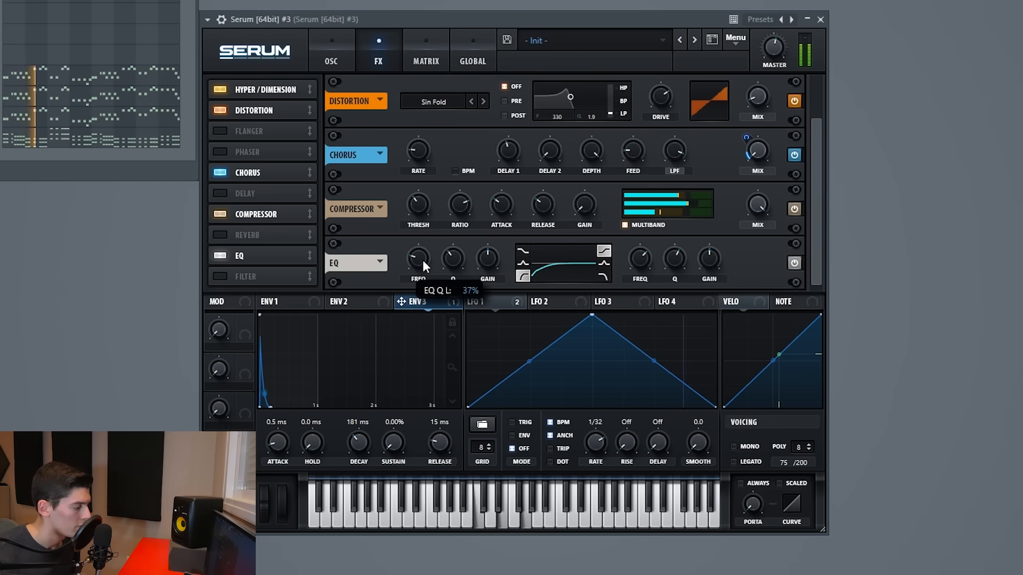
scroll(423, 260, down, 3)
drag(708, 258, 708, 270)
drag(634, 267, 710, 258)
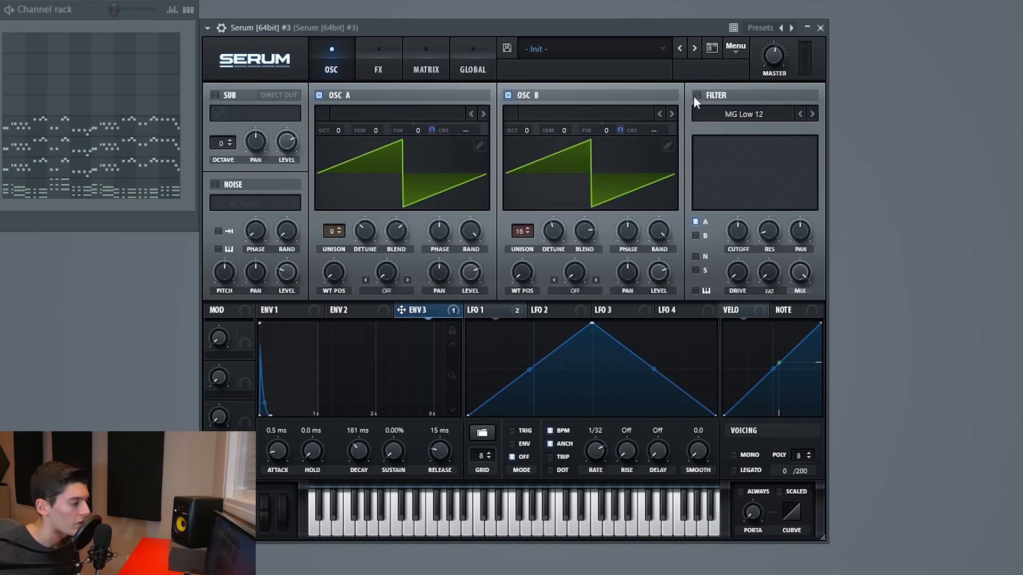
Enable the MG Low 12 filter for oscillators A and B, modulate its cutoff with envelope 2, and fully lower the base cutoff
click(696, 94)
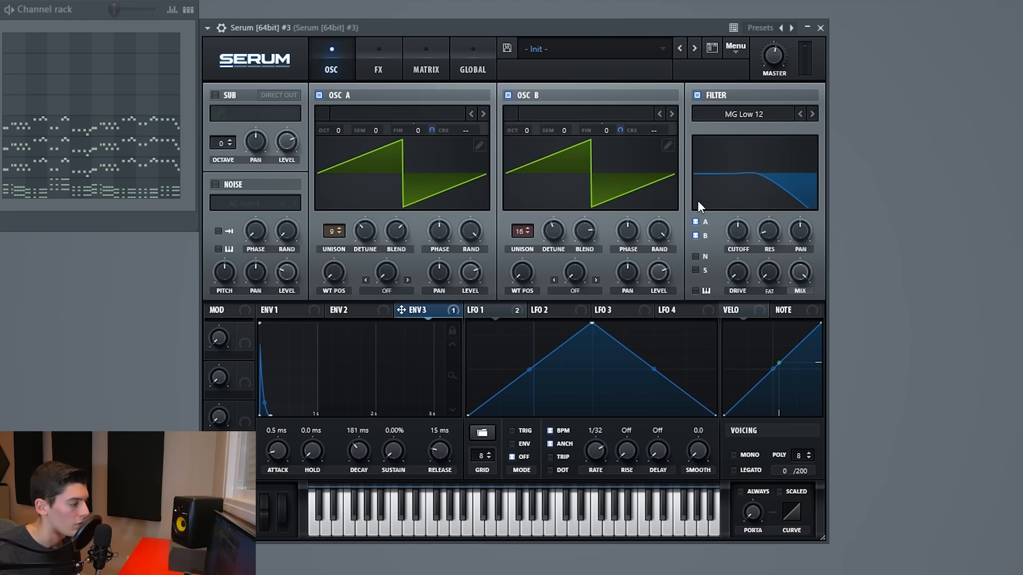
click(351, 309)
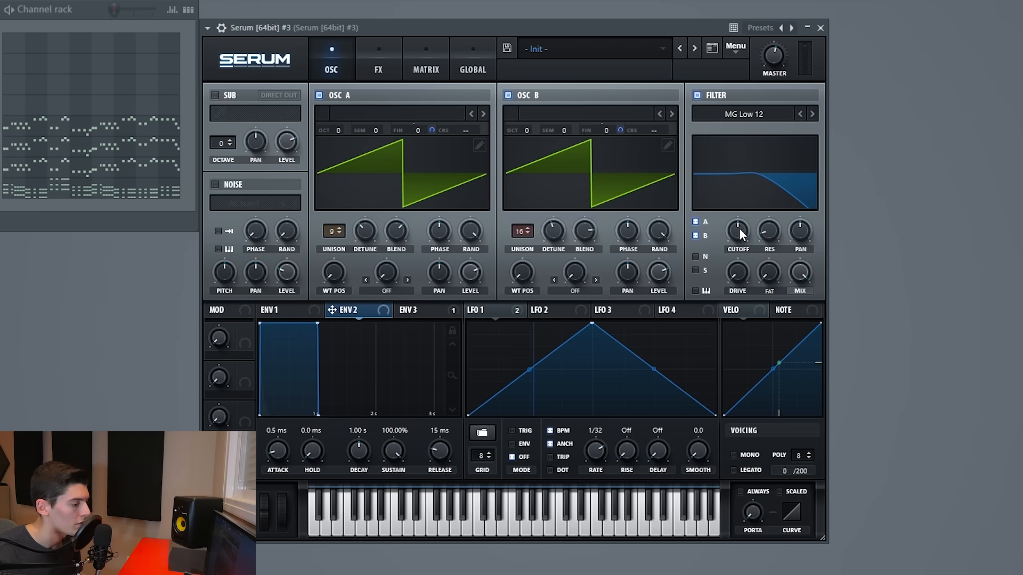
click(433, 68)
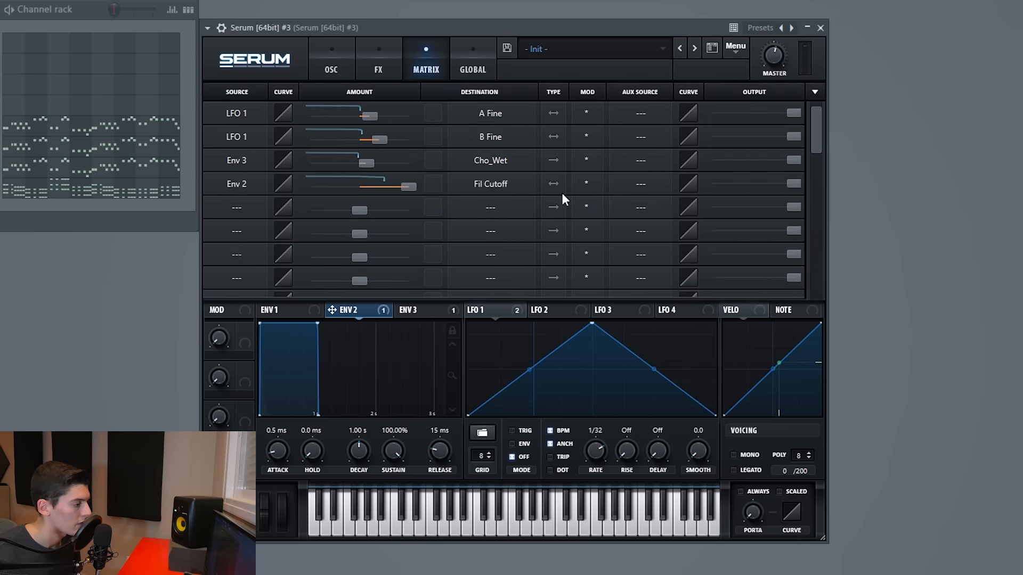
click(335, 65)
drag(743, 229, 704, 263)
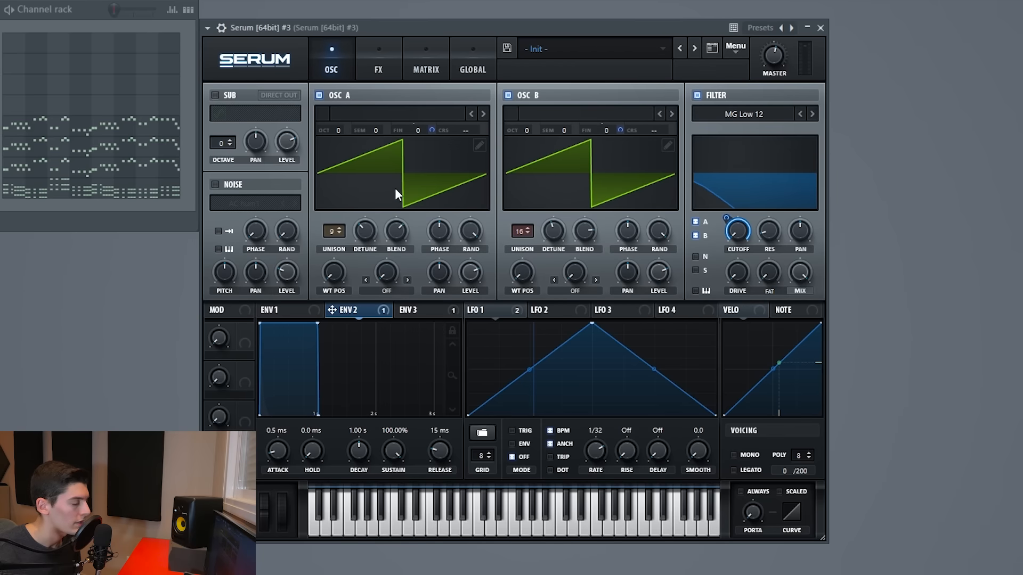
key(space)
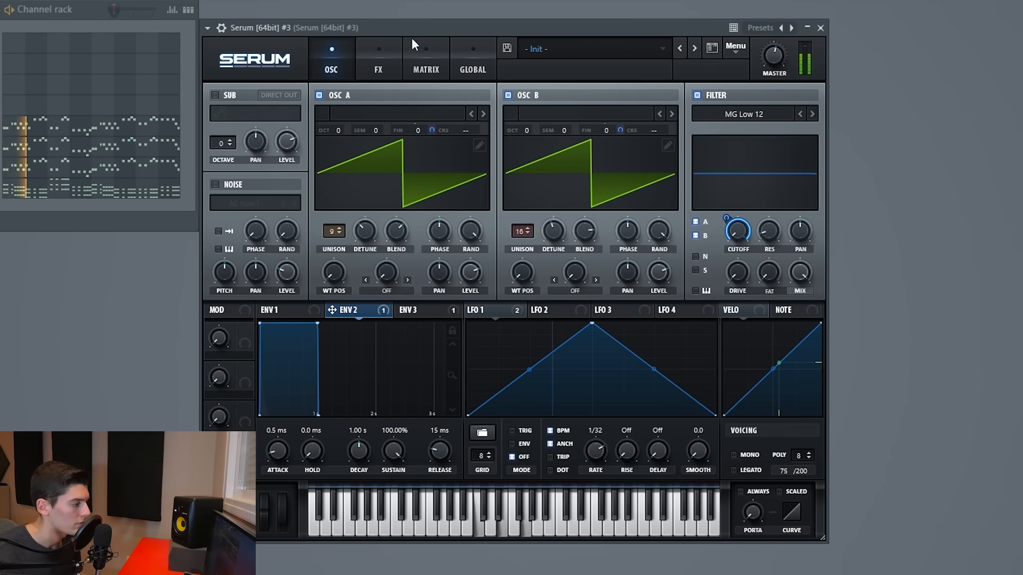
key(space)
Shape envelope 2 with 2.8 ms attack, 259 ms decay, 5.70% sustain and 5.3 ms release while auditioning the melody
drag(404, 449, 358, 469)
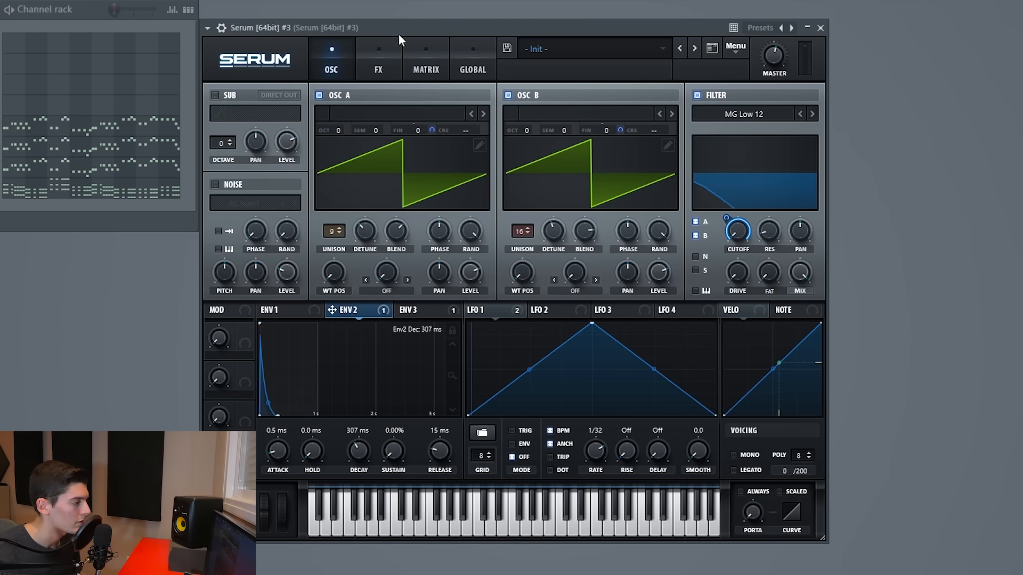
key(space)
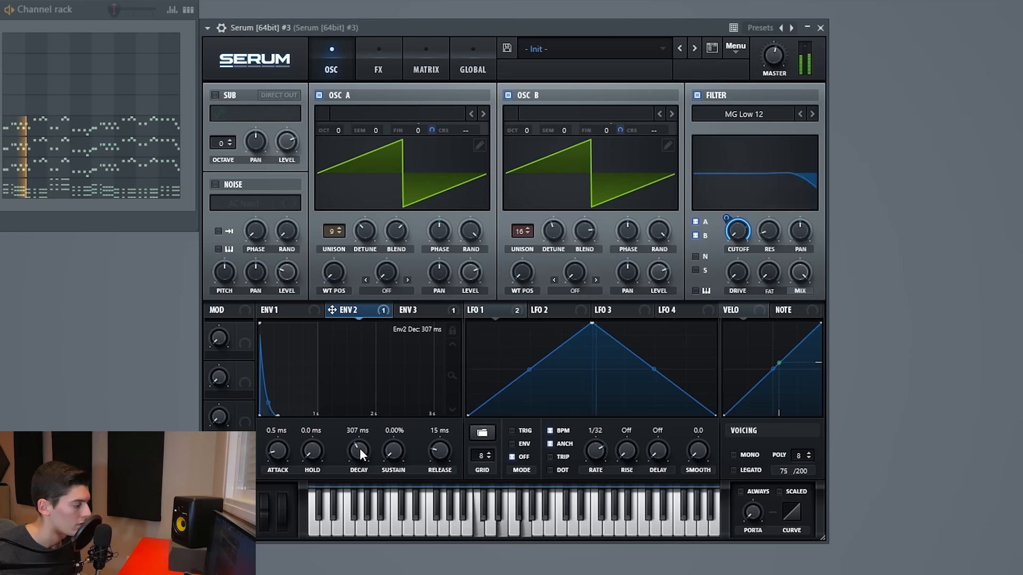
drag(360, 448, 359, 446)
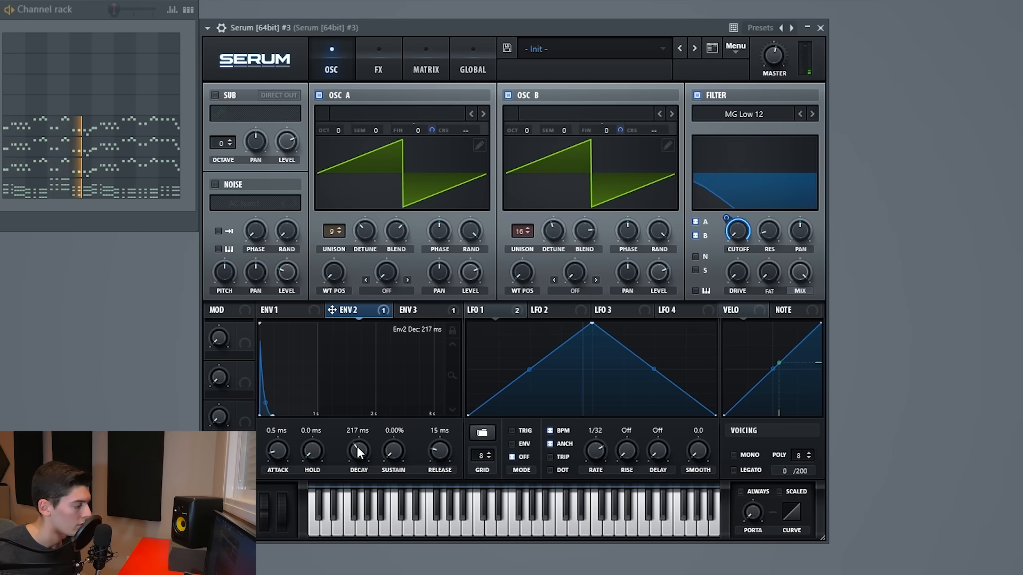
drag(276, 454, 275, 444)
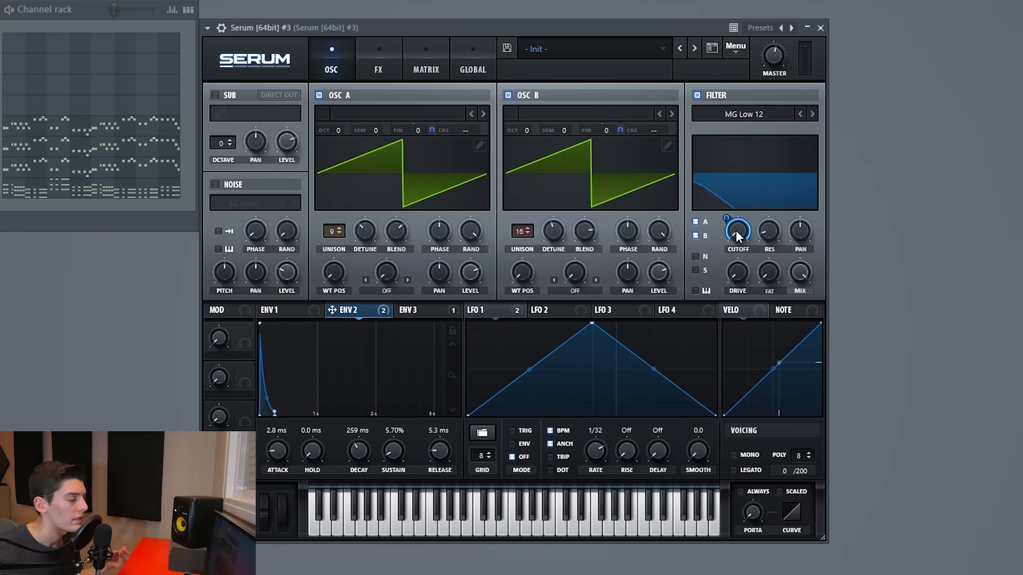
Play the chords while sweeping the filter cutoff up to fully open
mouse_move(736, 235)
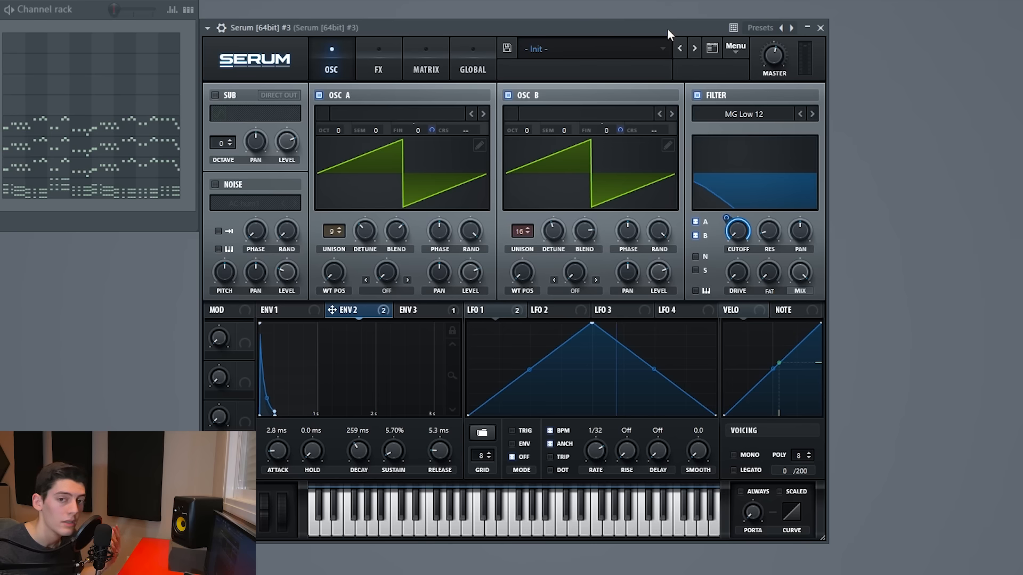
key(space)
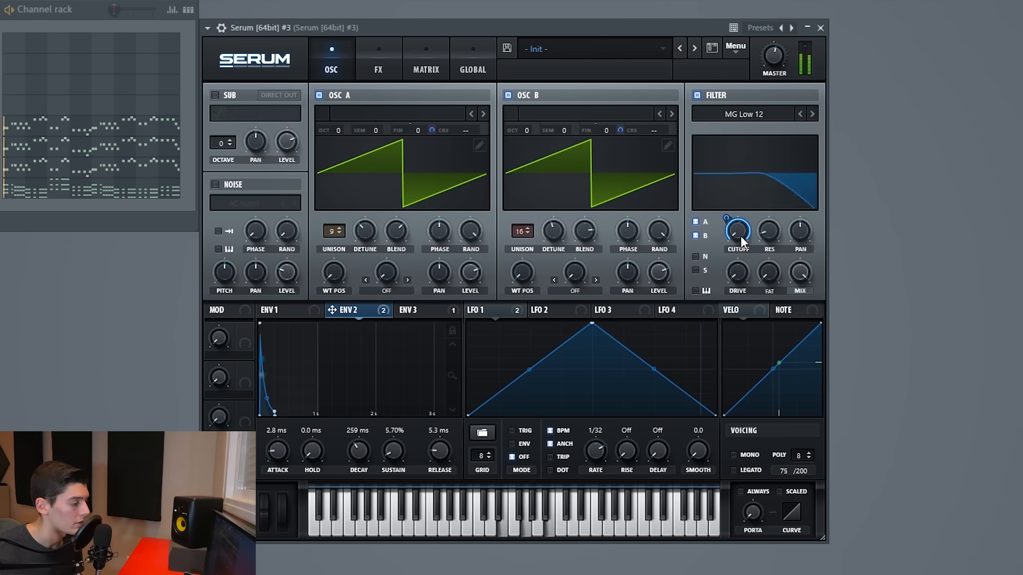
drag(740, 236, 736, 4)
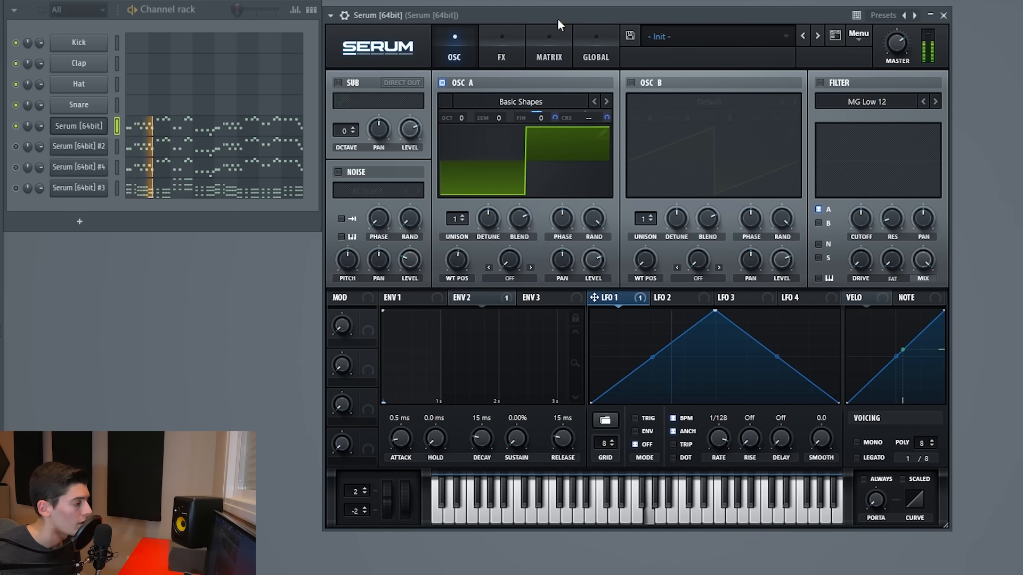
Mute the first Serum channel and audition Serum #2 and Serum #4 in turn
click(16, 126)
click(77, 153)
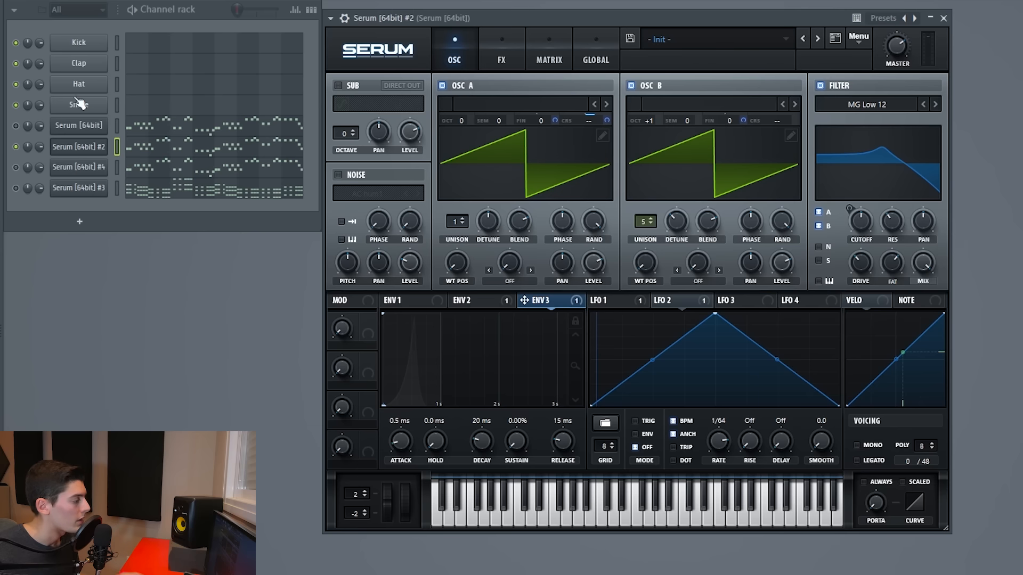
click(49, 175)
click(98, 167)
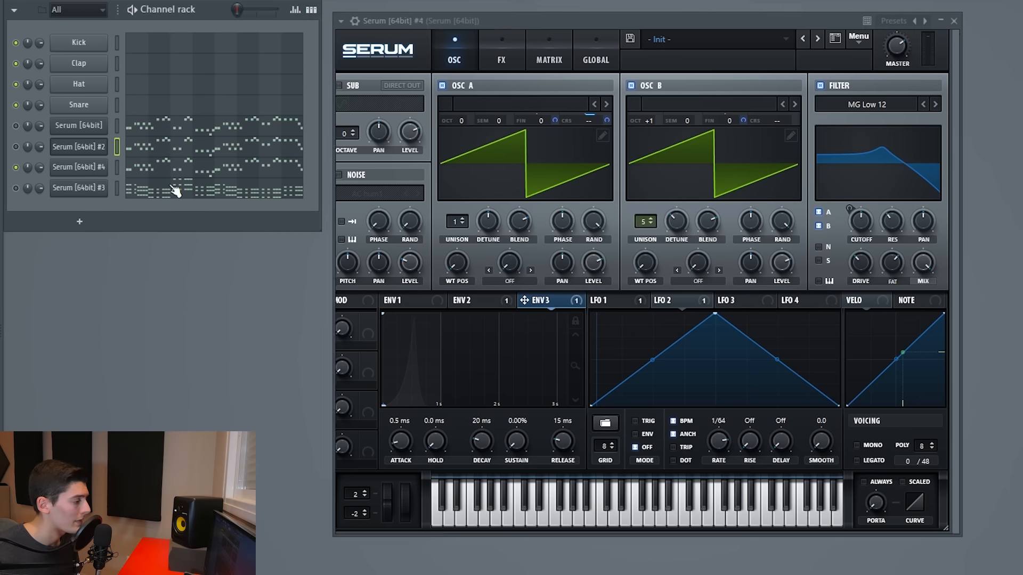
drag(516, 24, 512, 24)
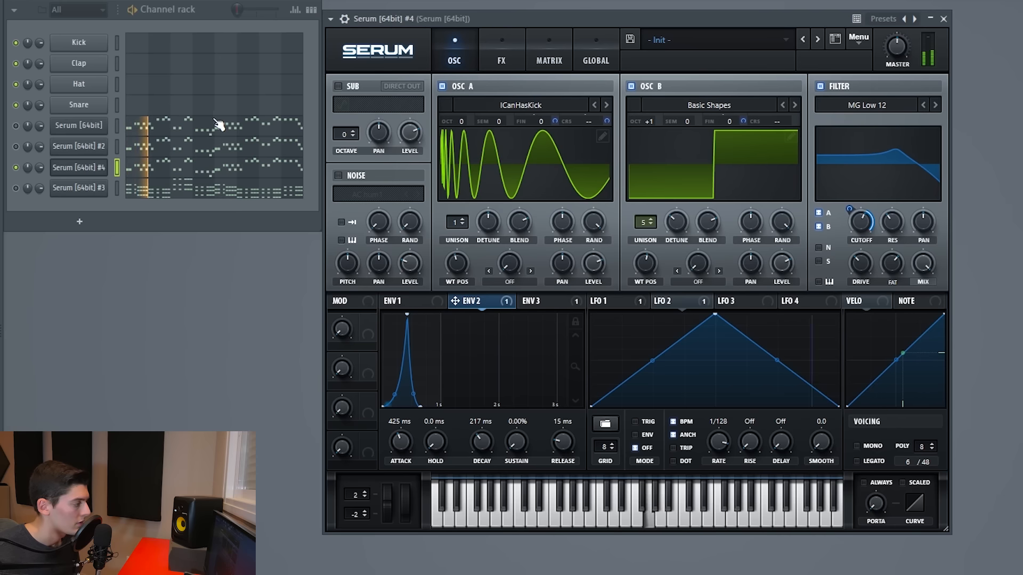
Play Serum #2 together with Serum #4, and reduce Serum #4's envelope 2 modulation of the filter cutoff to 22
click(16, 148)
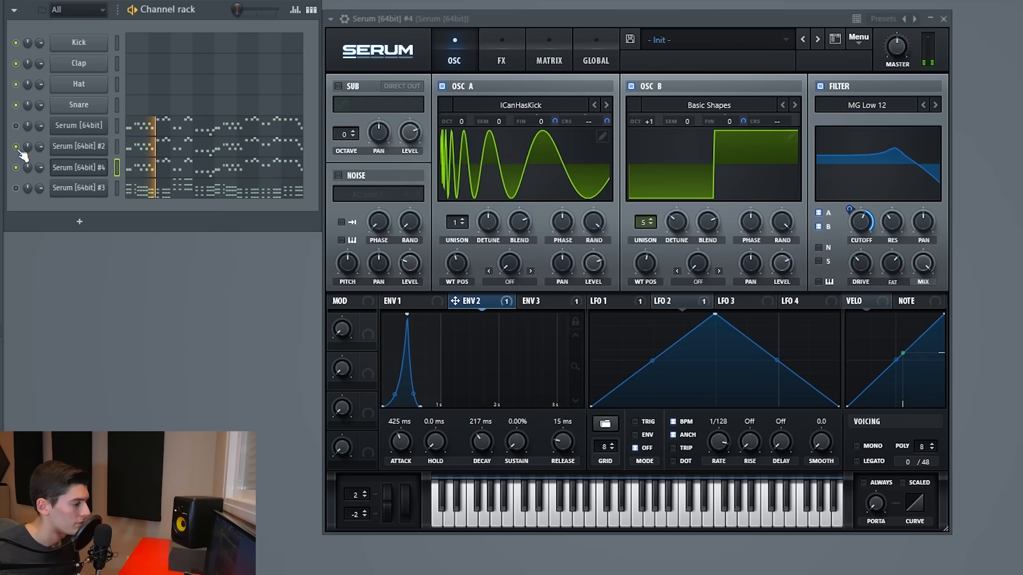
mouse_move(849, 212)
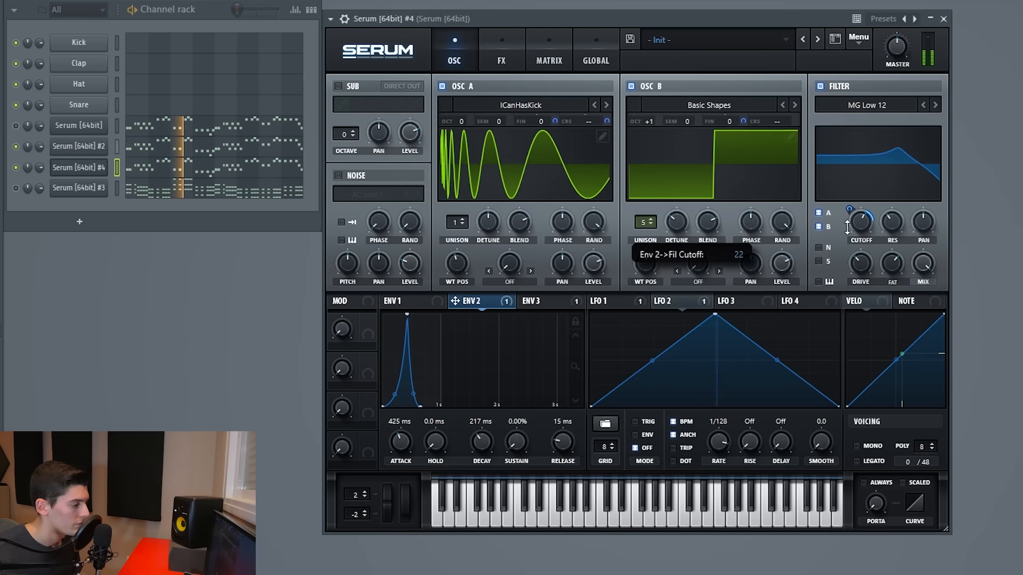
click(17, 169)
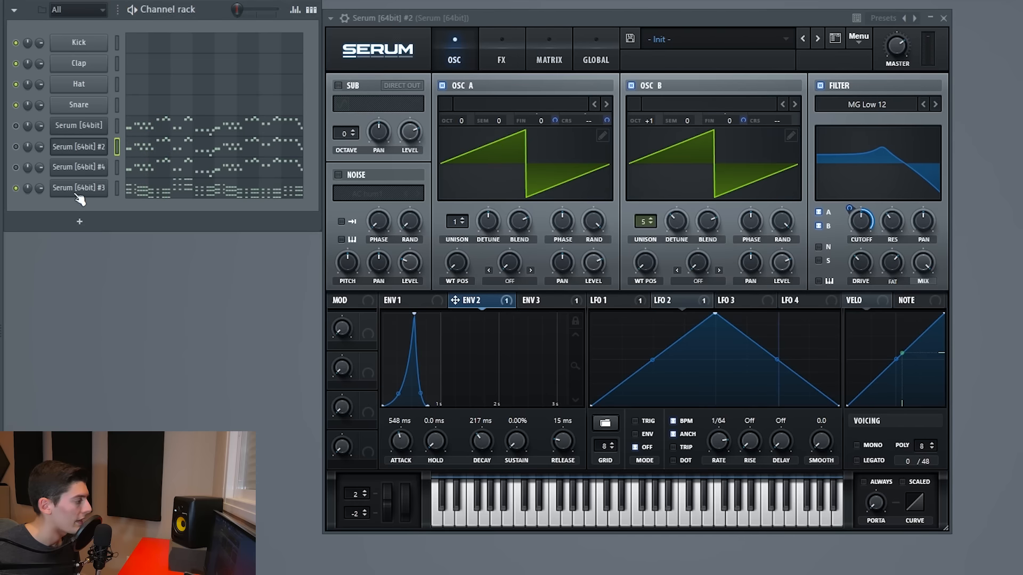
Audition Serum #3 while sweeping its filter cutoff from fully closed to fully open
click(78, 194)
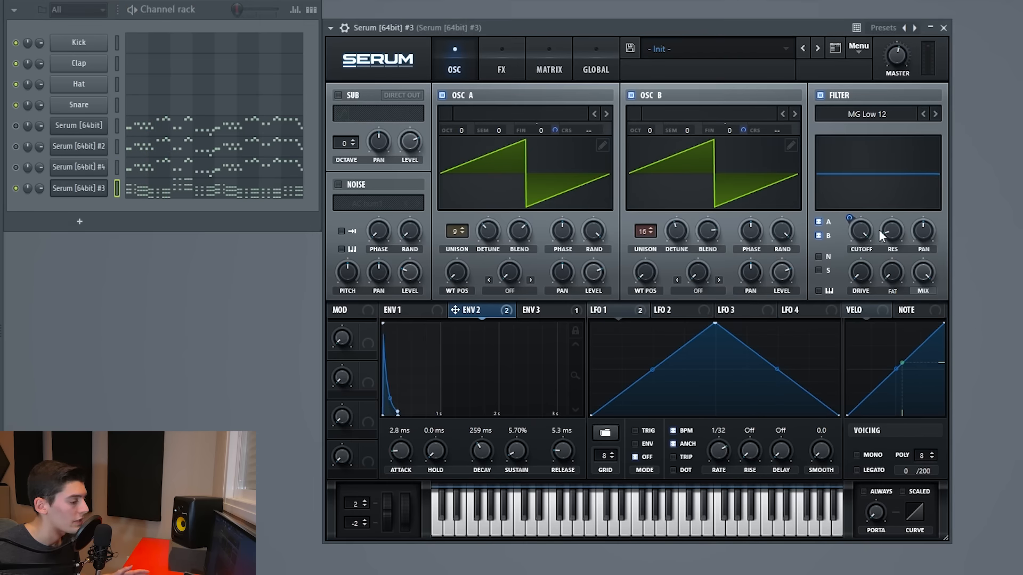
drag(862, 231, 844, 472)
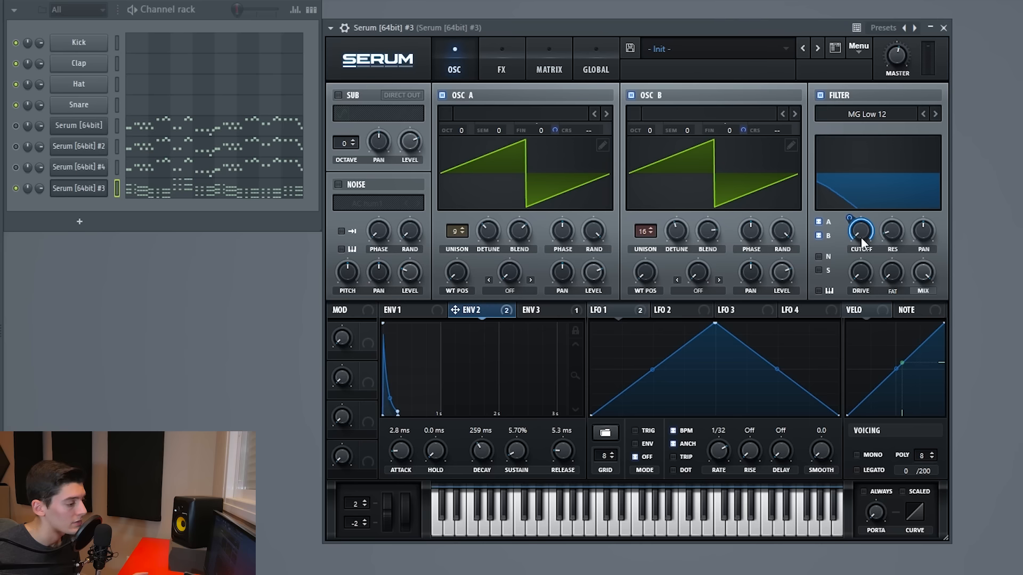
key(space)
key(space)
key(space)
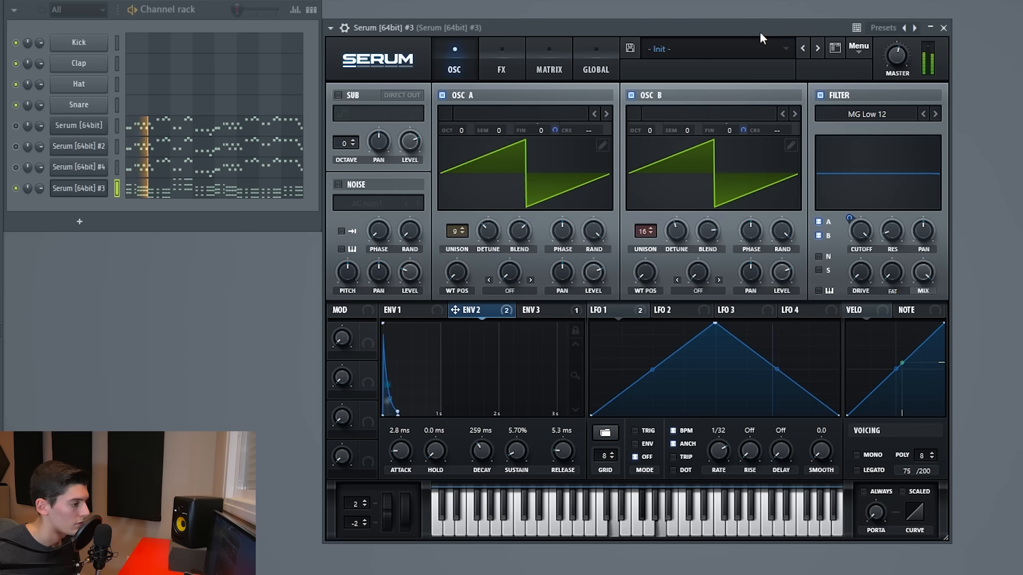